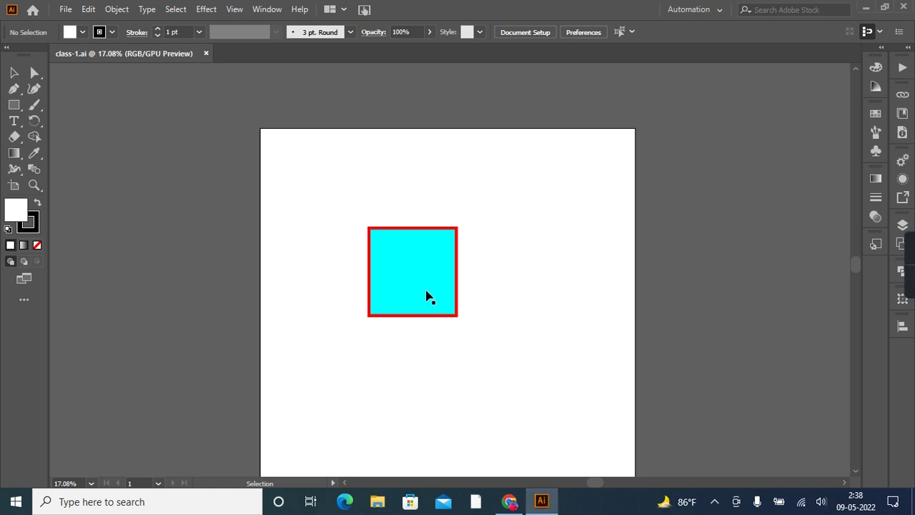
- Duplicate the cyan square and keep three squares, two side by side and one below the left one
{"action": "mouse_move", "coordinate": [403, 272]}
{"action": "left_mouse_down"}
{"action": "mouse_move", "coordinate": [355, 245]}
{"action": "mouse_move", "coordinate": [512, 247]}
{"action": "mouse_move", "coordinate": [388, 251]}
{"action": "mouse_move", "coordinate": [509, 241]}
{"action": "left_mouse_up"}
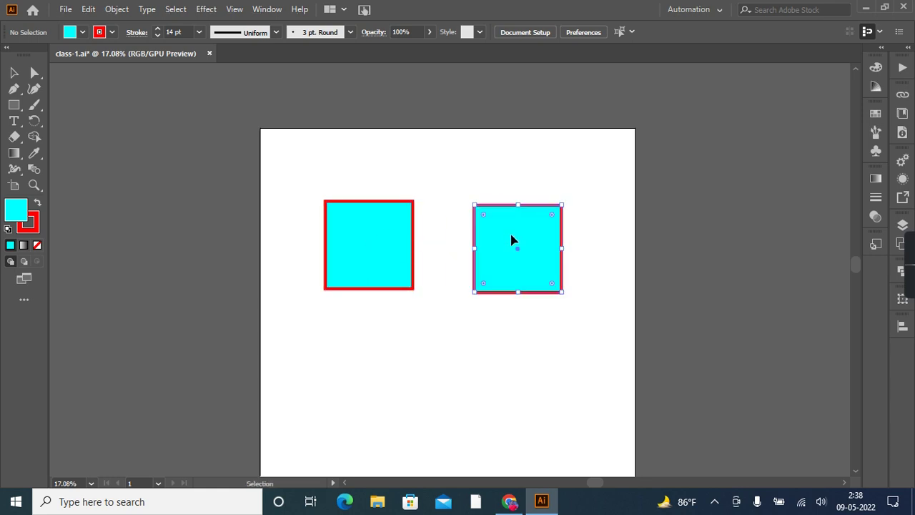
{"action": "left_click_drag", "start_coordinate": [511, 239], "coordinate": [549, 337]}
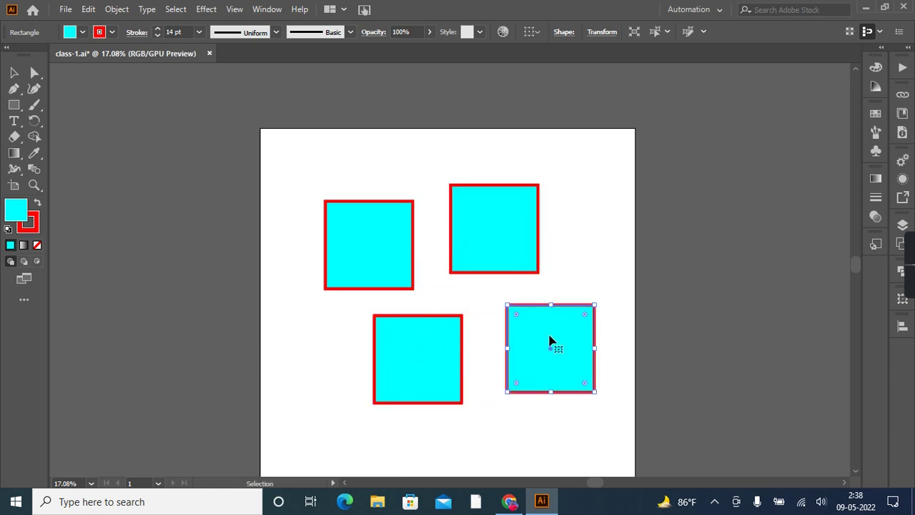
{"action": "key", "text": "Delete"}
{"action": "left_click_drag", "start_coordinate": [470, 351], "coordinate": [487, 339]}
{"action": "left_click_drag", "start_coordinate": [405, 278], "coordinate": [405, 262]}
{"action": "left_click_drag", "start_coordinate": [476, 341], "coordinate": [367, 353]}
- Give the upper-left square a green stroke and a yellow fill
{"action": "left_click", "coordinate": [353, 243]}
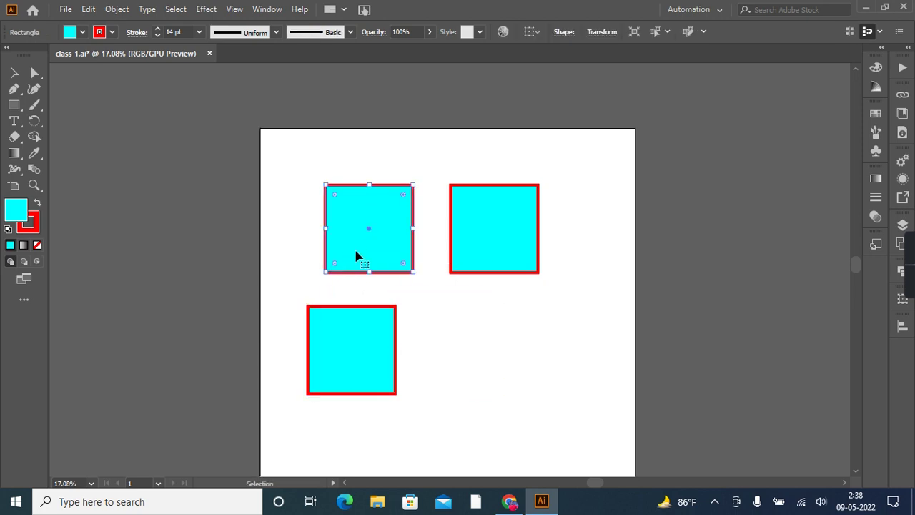
{"action": "left_click", "coordinate": [112, 32]}
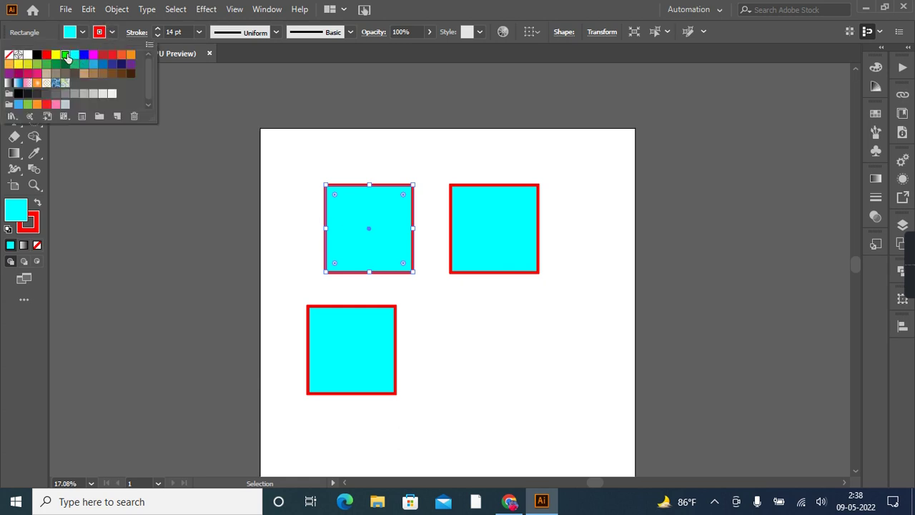
{"action": "left_click", "coordinate": [65, 55]}
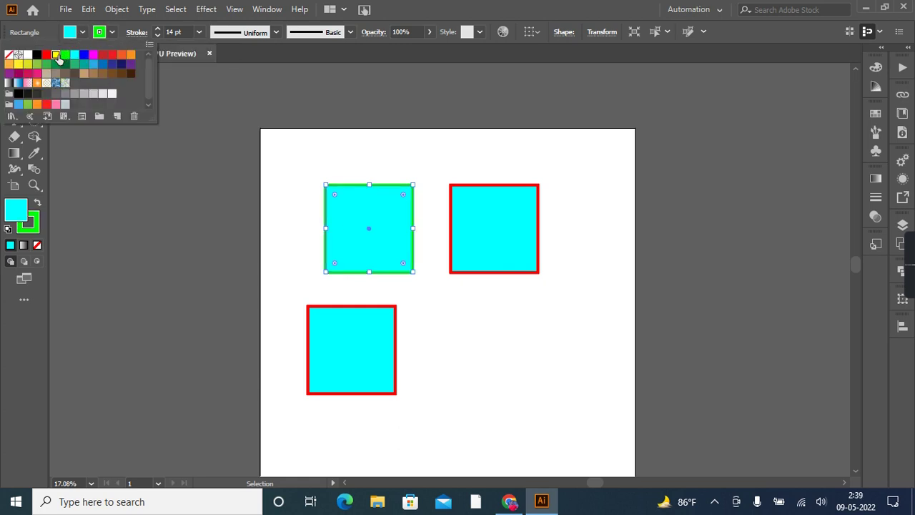
{"action": "left_click", "coordinate": [57, 56]}
- Give the upper-right square an orange stroke and a red fill
{"action": "left_click", "coordinate": [487, 237]}
{"action": "left_click", "coordinate": [534, 227]}
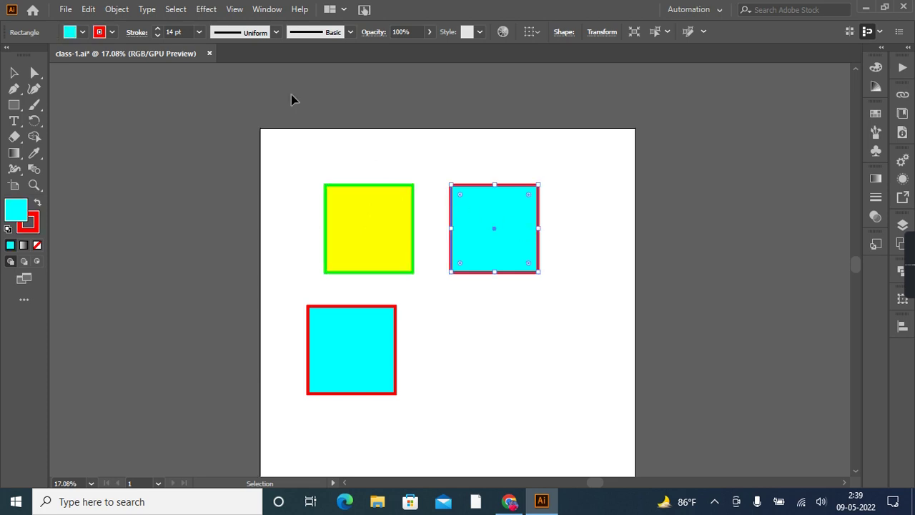
{"action": "left_click", "coordinate": [112, 32]}
{"action": "left_click", "coordinate": [120, 55]}
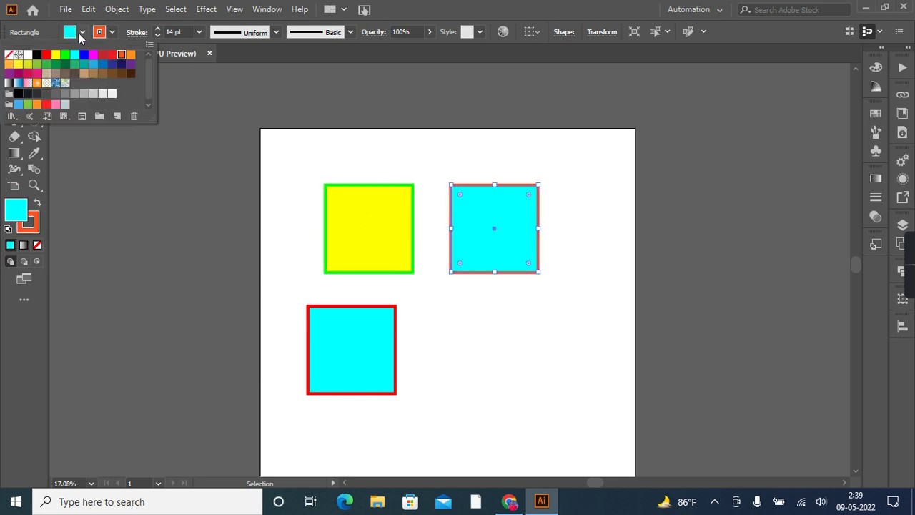
{"action": "left_click", "coordinate": [79, 32]}
{"action": "left_click", "coordinate": [78, 33]}
{"action": "left_click", "coordinate": [83, 65]}
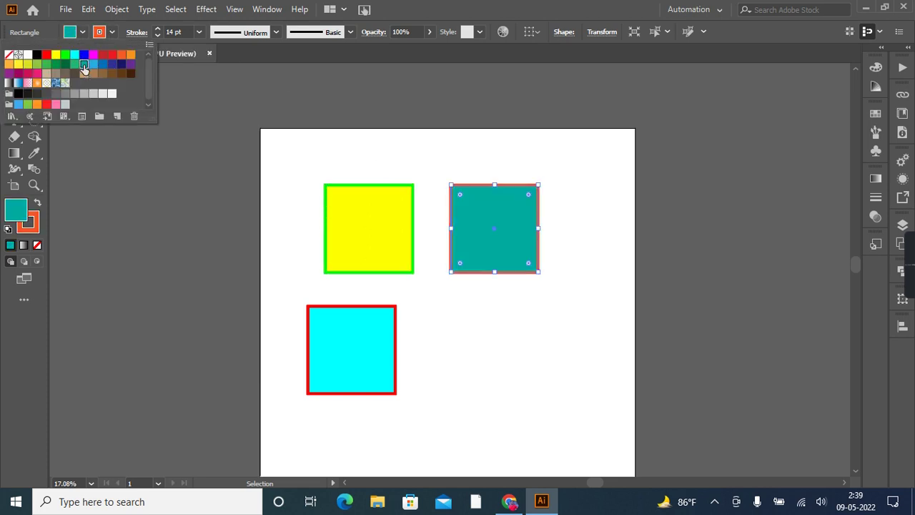
{"action": "left_click", "coordinate": [47, 56]}
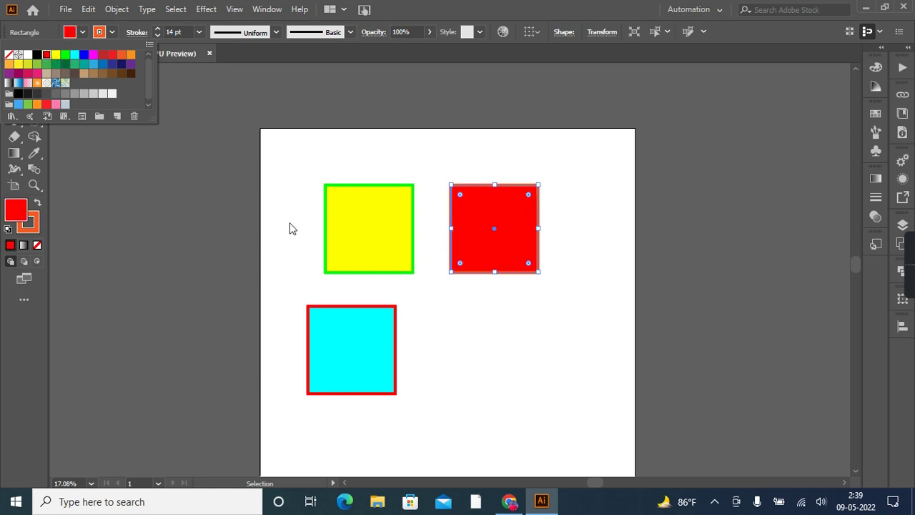
{"action": "left_click", "coordinate": [478, 323]}
{"action": "left_click", "coordinate": [465, 283]}
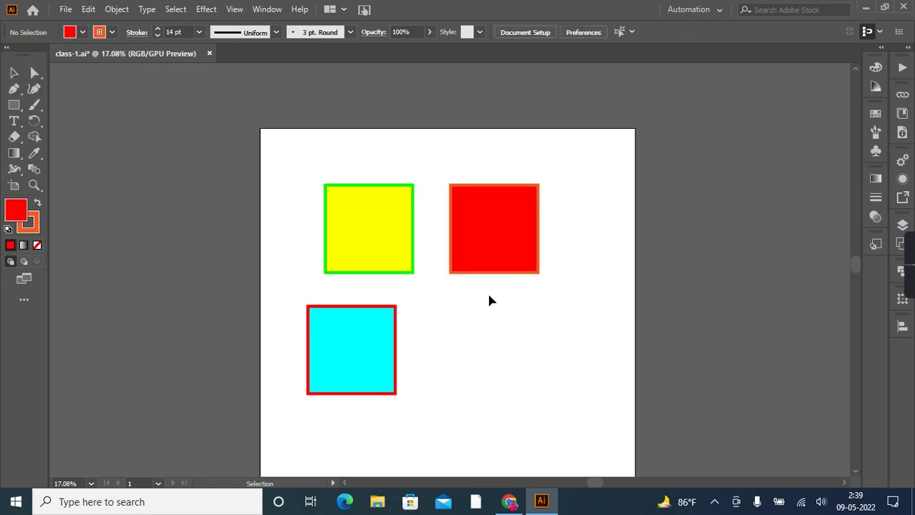
- Move the cyan square over the red square's lower right and the yellow square behind their lower left
{"action": "left_click_drag", "start_coordinate": [357, 345], "coordinate": [512, 288]}
{"action": "left_click_drag", "start_coordinate": [362, 255], "coordinate": [397, 233]}
{"action": "left_click", "coordinate": [373, 270]}
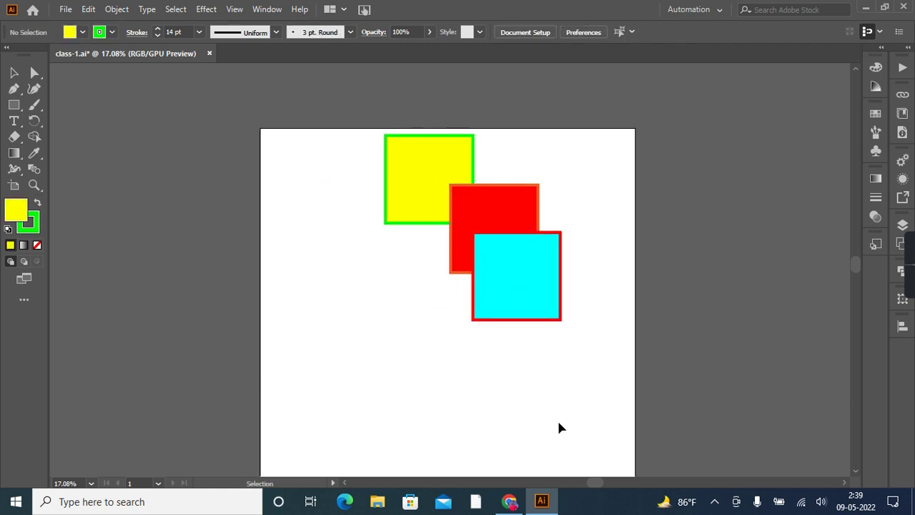
{"action": "left_click_drag", "start_coordinate": [425, 181], "coordinate": [450, 308]}
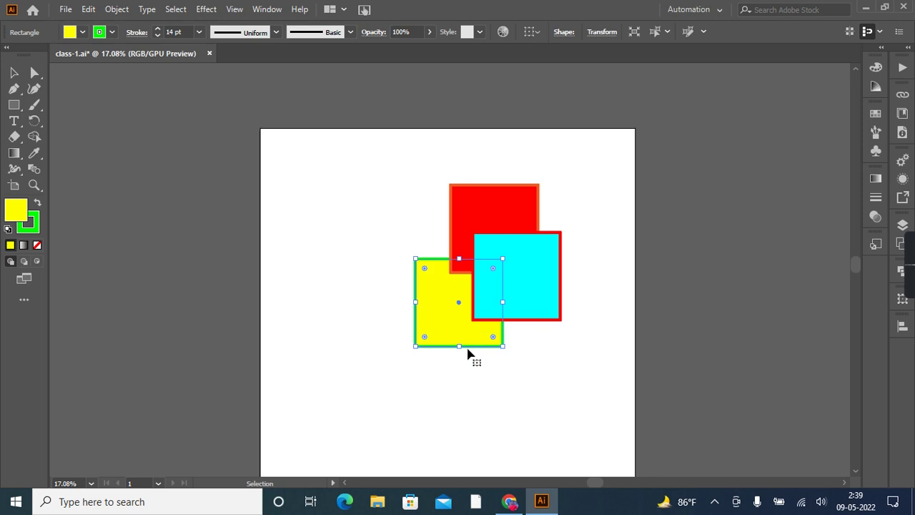
{"action": "left_click", "coordinate": [365, 305]}
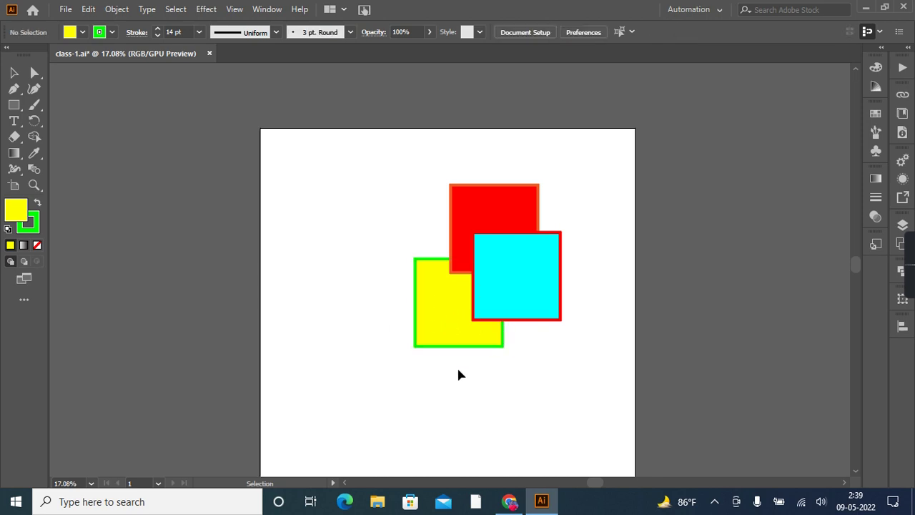
{"action": "left_click", "coordinate": [468, 206]}
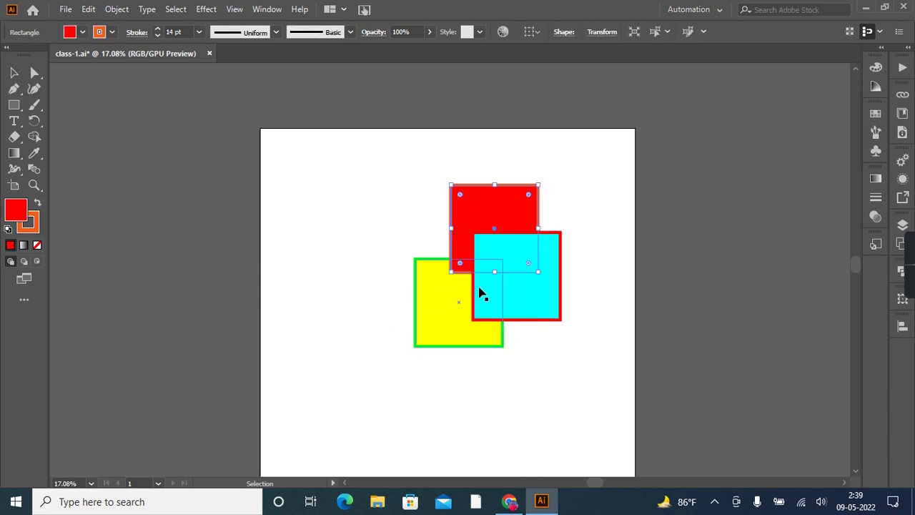
{"action": "left_click", "coordinate": [541, 302]}
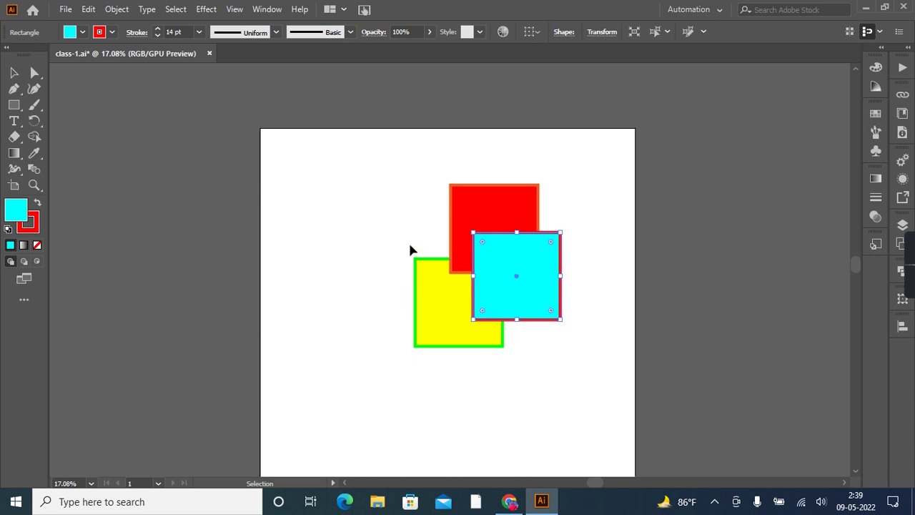
- Separate the squares, placing yellow at the upper left, cyan beside it and red below it with small gaps
{"action": "left_click_drag", "start_coordinate": [419, 276], "coordinate": [351, 211]}
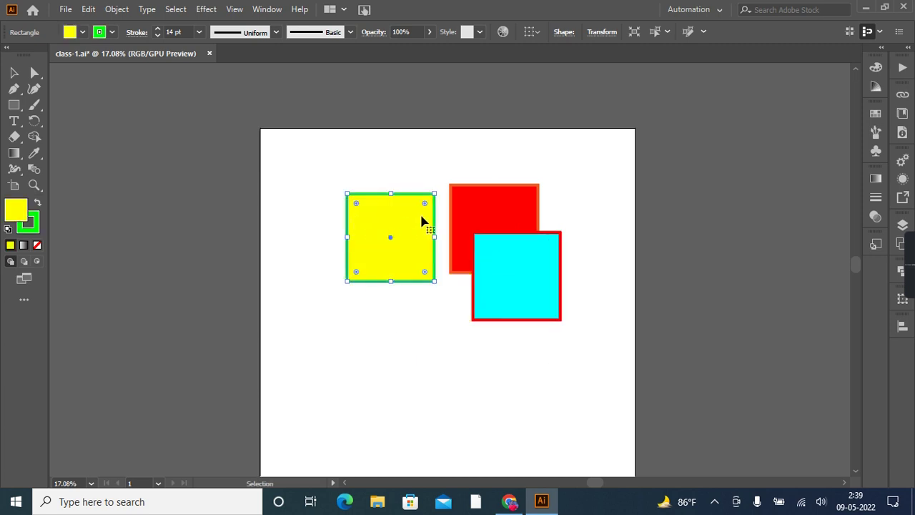
{"action": "left_click_drag", "start_coordinate": [470, 223], "coordinate": [368, 322]}
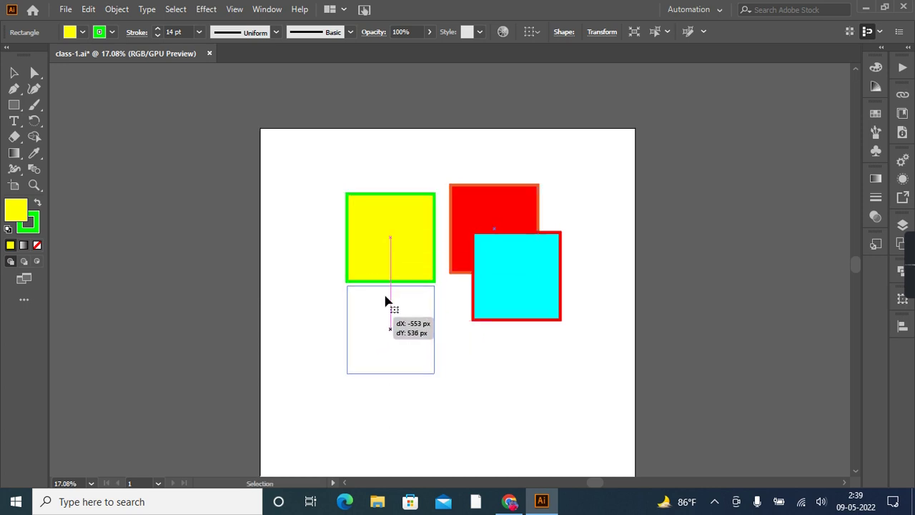
{"action": "left_click_drag", "start_coordinate": [492, 246], "coordinate": [488, 226]}
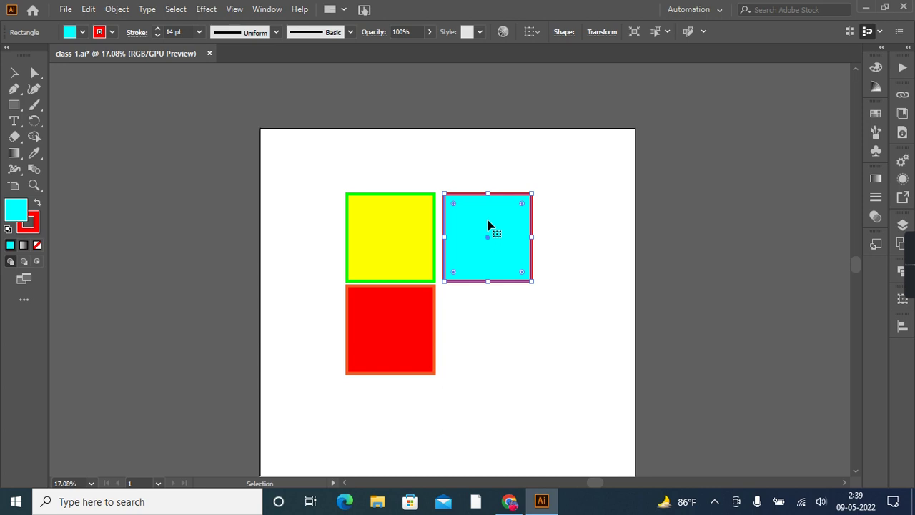
{"action": "left_click_drag", "start_coordinate": [394, 326], "coordinate": [429, 335]}
{"action": "left_click", "coordinate": [459, 321]}
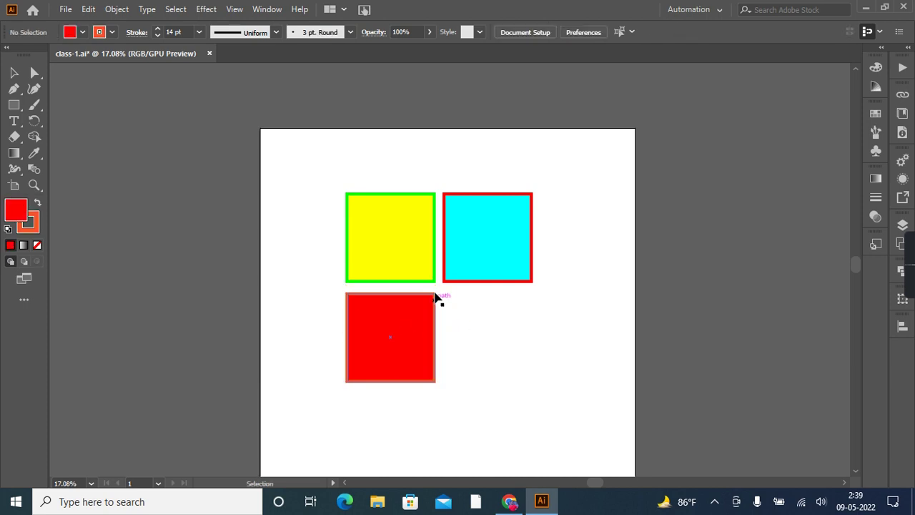
- Overlap the red and cyan squares on the yellow one, red at its lower right and cyan at its upper right
{"action": "left_click_drag", "start_coordinate": [410, 327], "coordinate": [393, 286]}
{"action": "left_click_drag", "start_coordinate": [511, 251], "coordinate": [468, 205]}
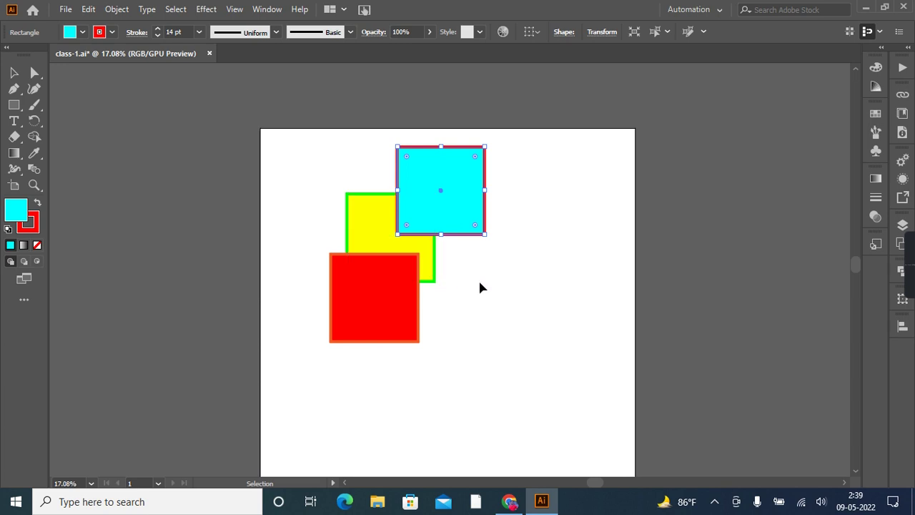
{"action": "left_click", "coordinate": [450, 265]}
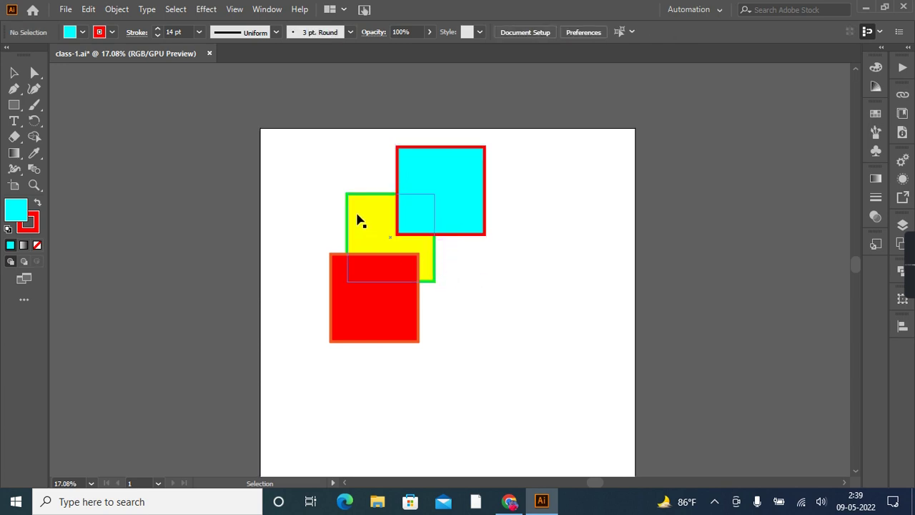
{"action": "left_click_drag", "start_coordinate": [394, 317], "coordinate": [426, 287]}
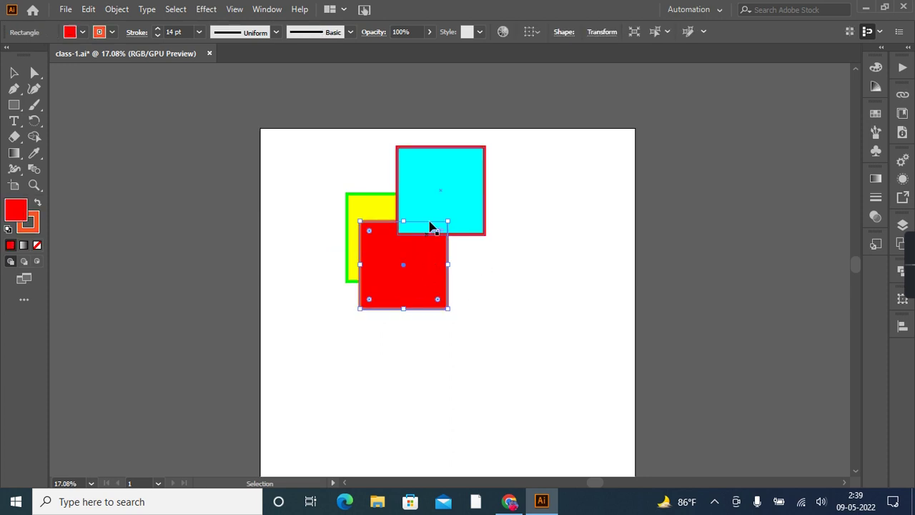
{"action": "left_click", "coordinate": [451, 180]}
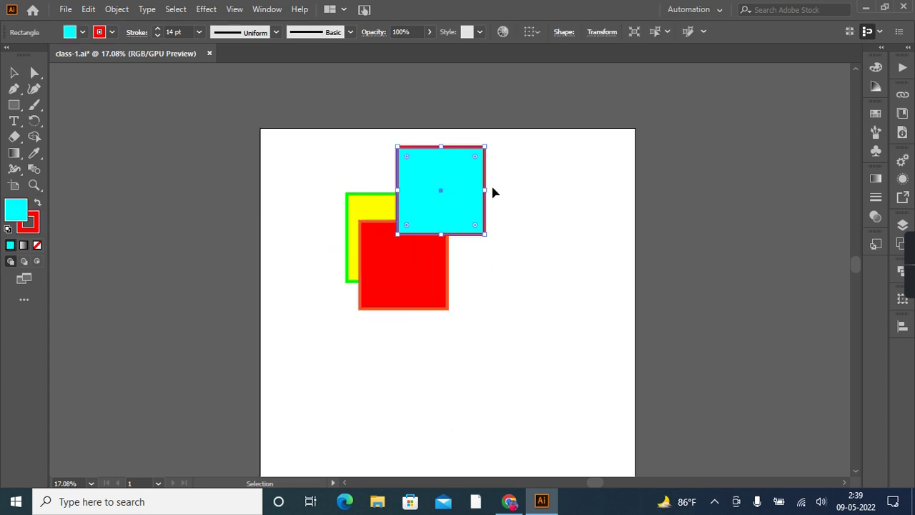
{"action": "left_click", "coordinate": [492, 285]}
{"action": "left_click_drag", "start_coordinate": [441, 302], "coordinate": [457, 299]}
{"action": "left_click", "coordinate": [545, 275]}
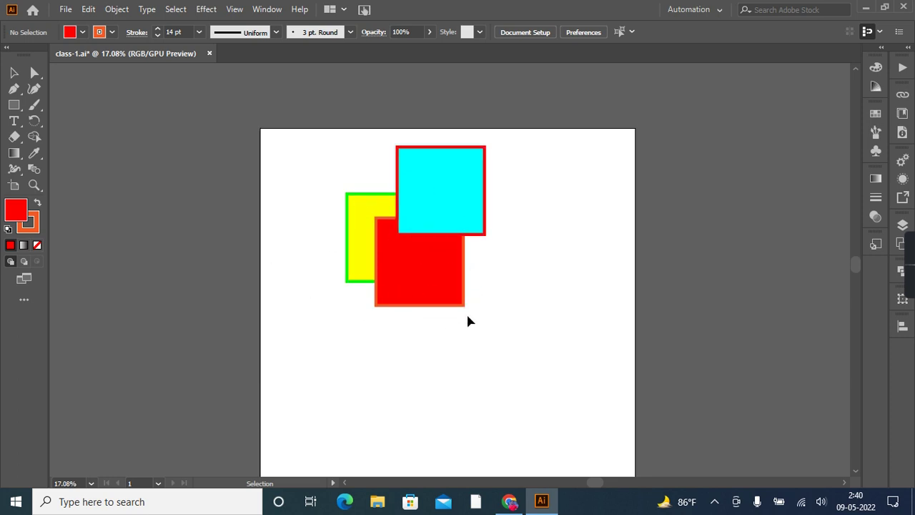
{"action": "left_click", "coordinate": [463, 188]}
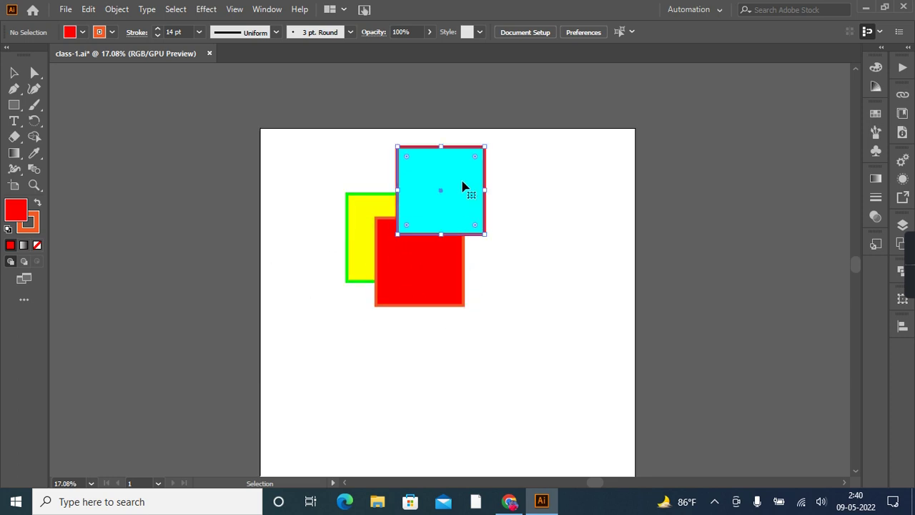
{"action": "key", "text": "ctrl+shift+a"}
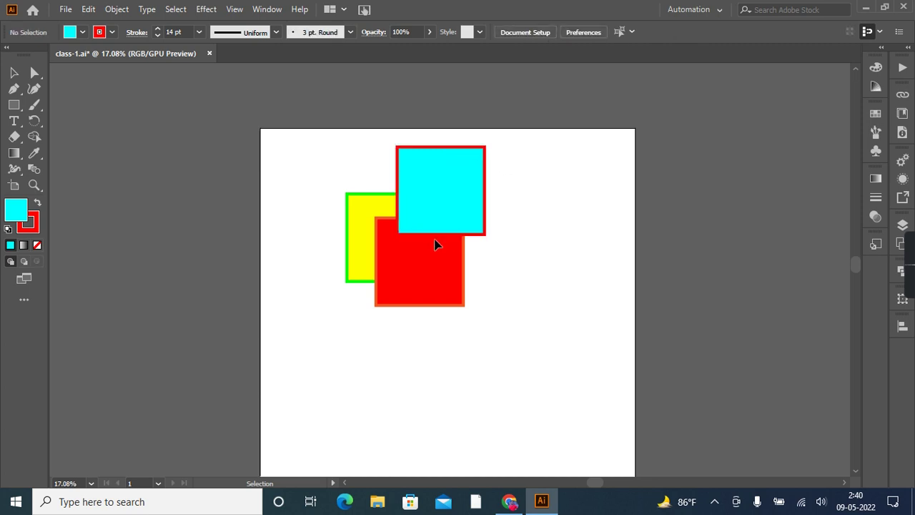
- Bring the yellow square to the front of the stack
{"action": "left_click", "coordinate": [359, 223]}
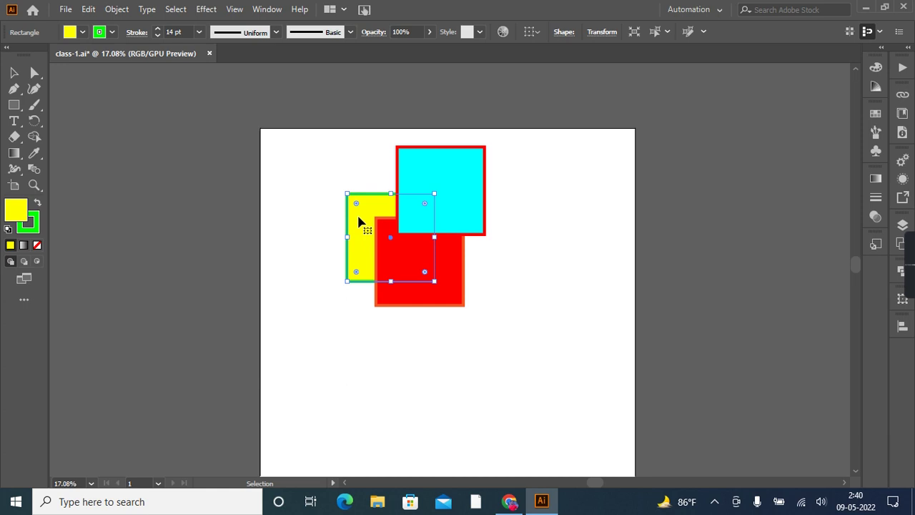
{"action": "left_click_drag", "start_coordinate": [352, 252], "coordinate": [352, 258]}
{"action": "right_click", "coordinate": [357, 229]}
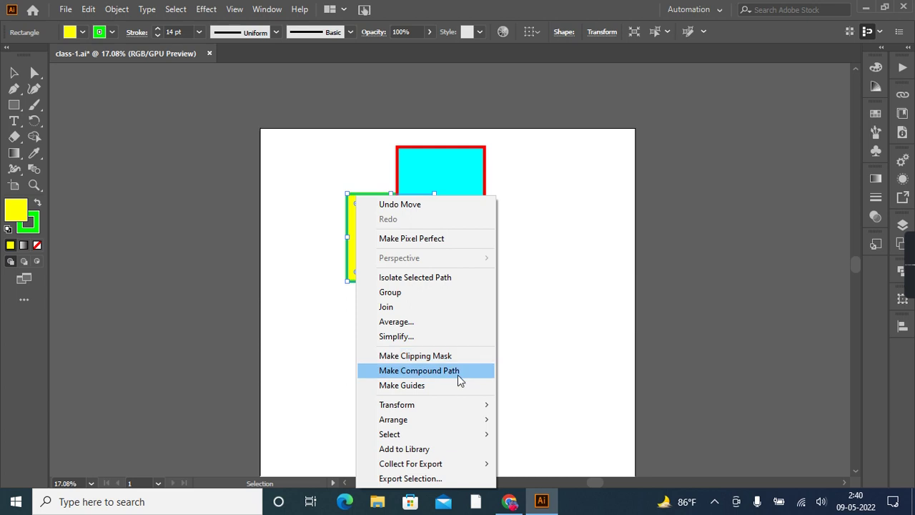
{"action": "mouse_move", "coordinate": [432, 425]}
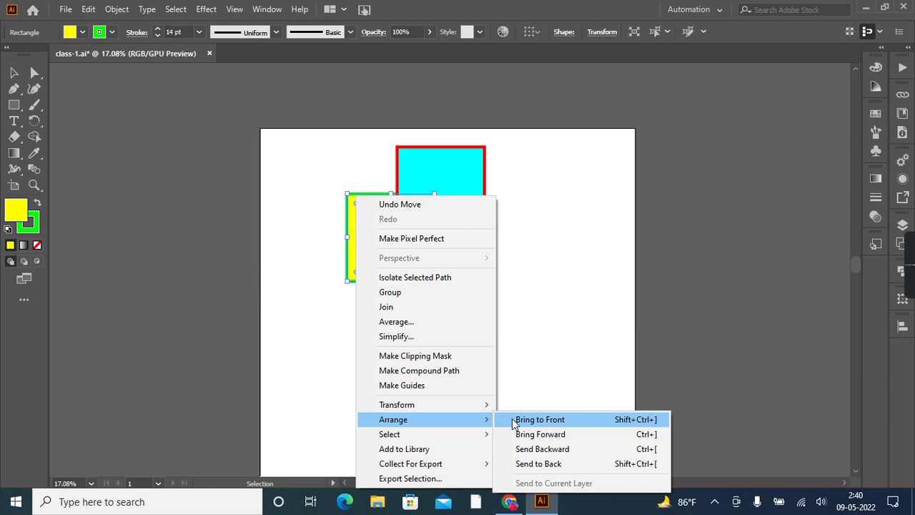
{"action": "left_click", "coordinate": [567, 435]}
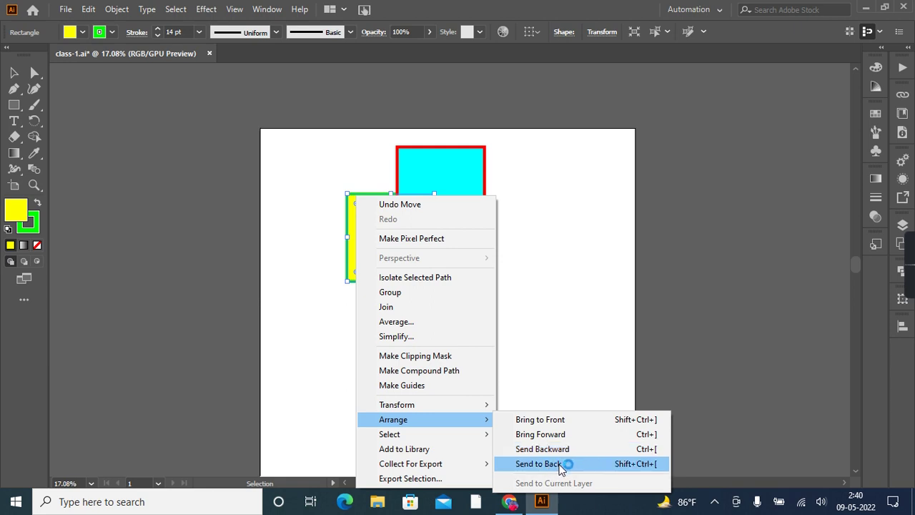
{"action": "left_click", "coordinate": [562, 423]}
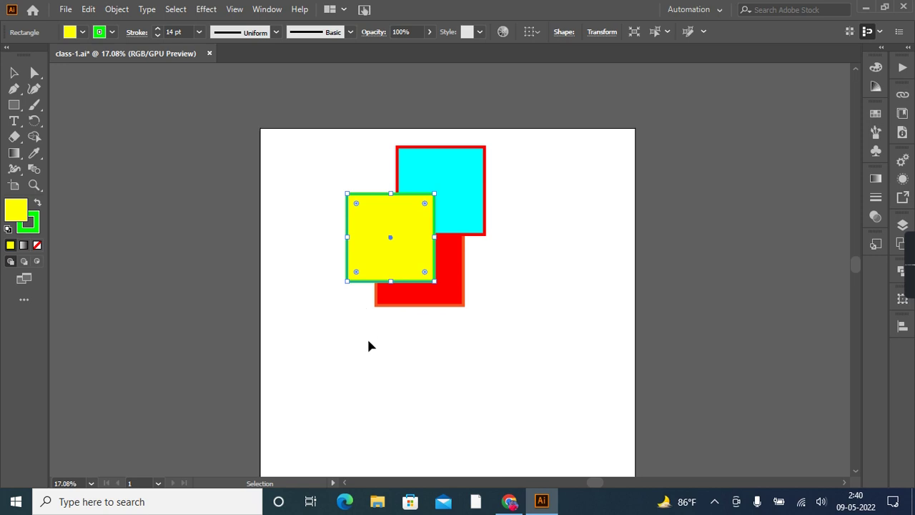
- Shift the yellow square slightly up and left, and the cyan square down and right, keeping their edges overlapping
{"action": "left_click_drag", "start_coordinate": [358, 243], "coordinate": [338, 235]}
{"action": "left_click", "coordinate": [563, 280]}
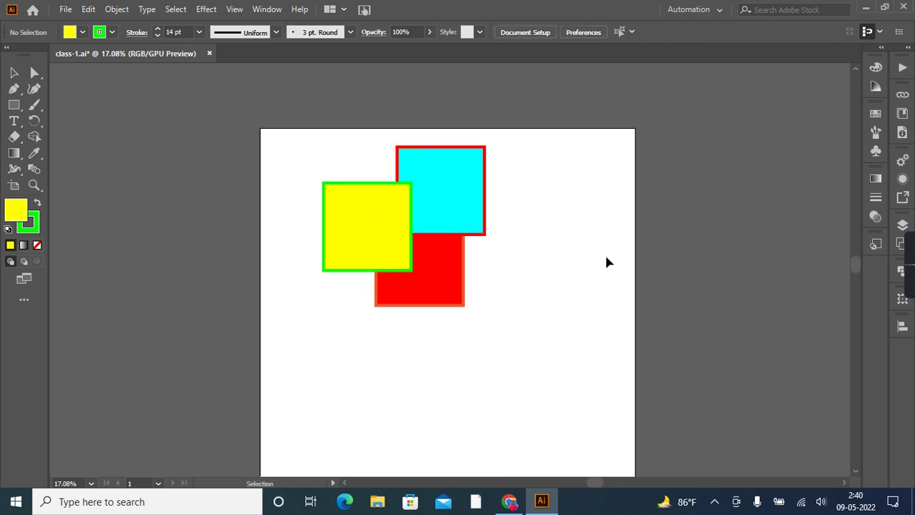
{"action": "left_click_drag", "start_coordinate": [472, 188], "coordinate": [471, 213]}
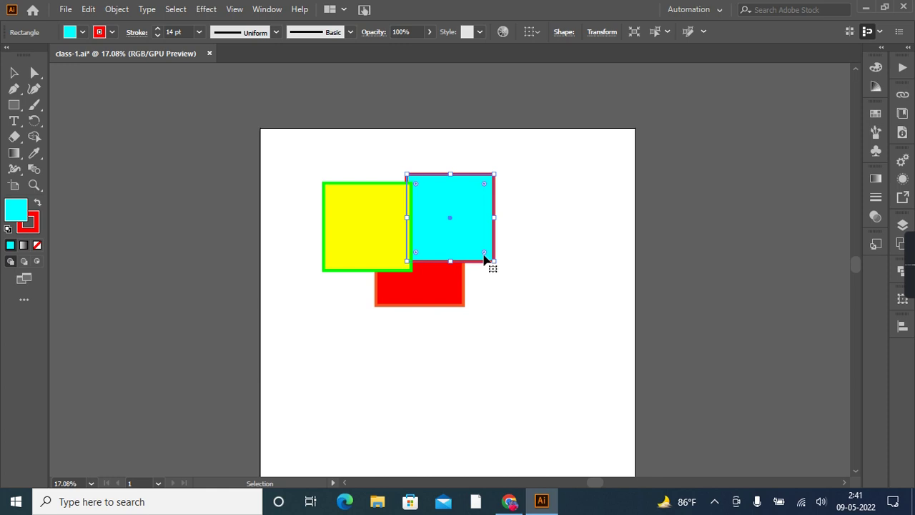
{"action": "left_click_drag", "start_coordinate": [457, 149], "coordinate": [502, 203]}
- Send the cyan square to the back of the stack
{"action": "right_click", "coordinate": [479, 208]}
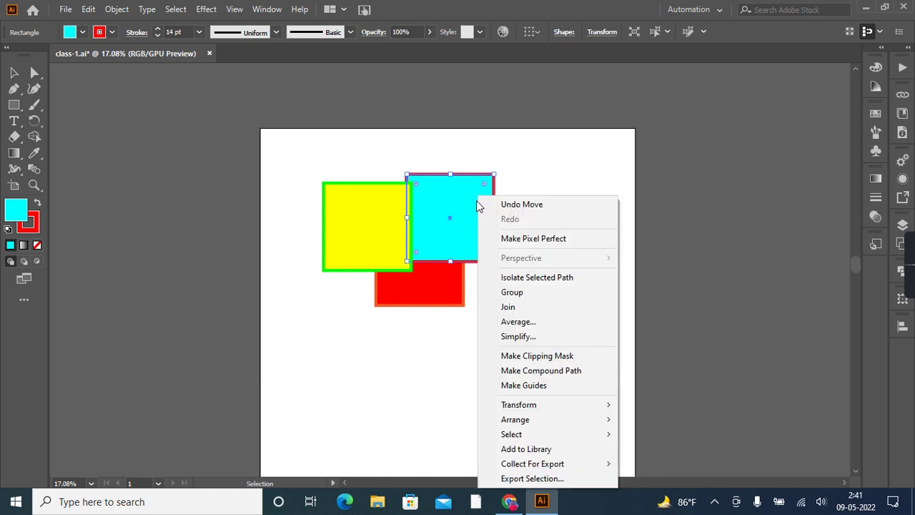
{"action": "mouse_move", "coordinate": [585, 422]}
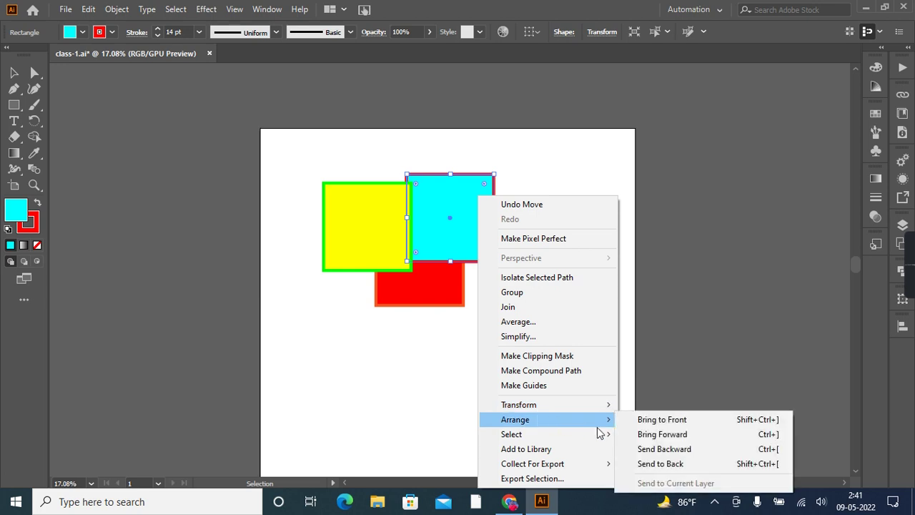
{"action": "left_click", "coordinate": [650, 466]}
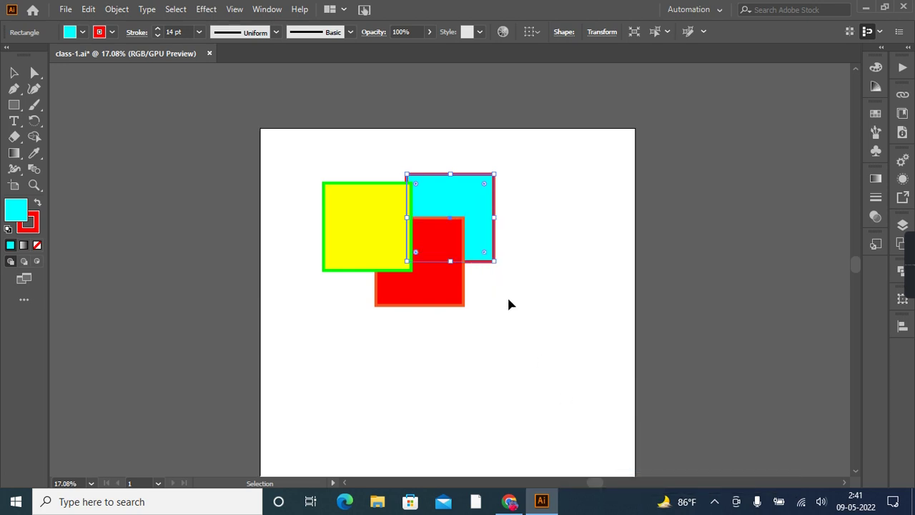
- Shift the cyan square slightly right and down, and move the yellow one over the overlapping corners of red and cyan
{"action": "left_click_drag", "start_coordinate": [474, 194], "coordinate": [503, 203]}
{"action": "left_click_drag", "start_coordinate": [357, 249], "coordinate": [463, 308]}
{"action": "left_click", "coordinate": [555, 303]}
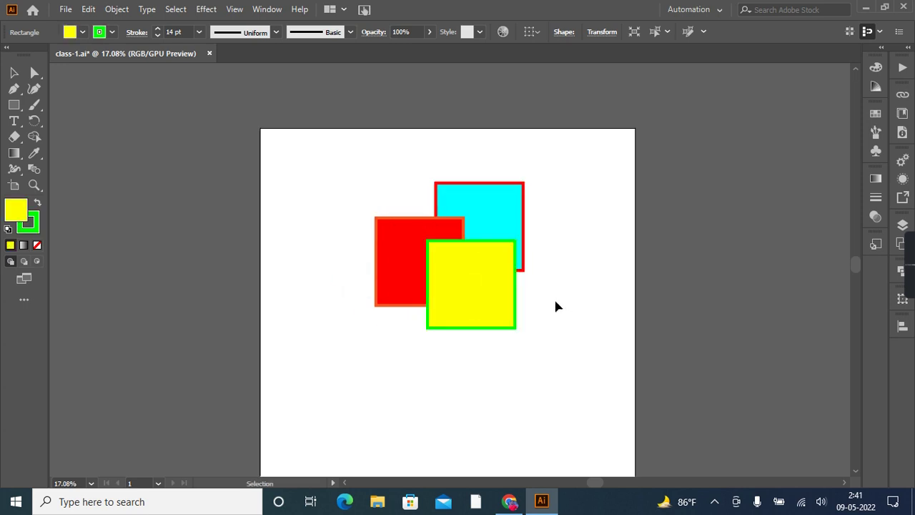
- Send the yellow square backward one level in the stack
{"action": "left_click", "coordinate": [480, 273]}
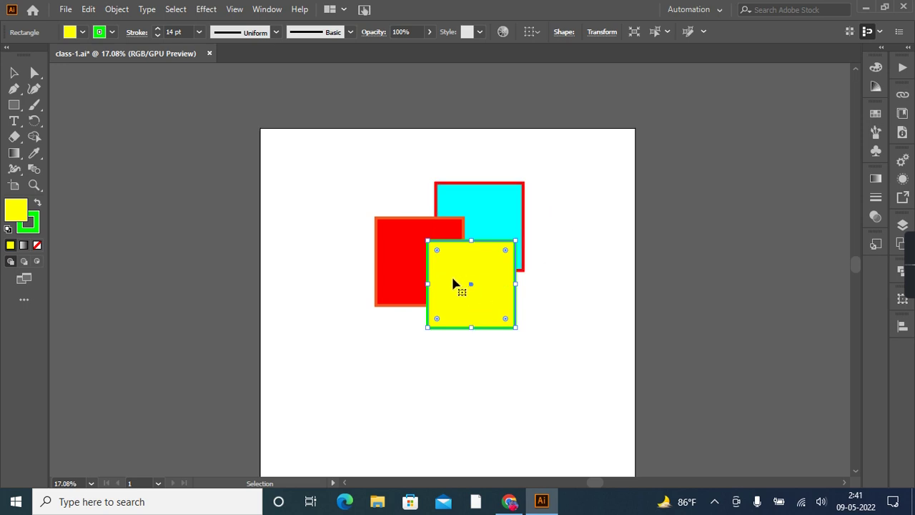
{"action": "right_click", "coordinate": [484, 278]}
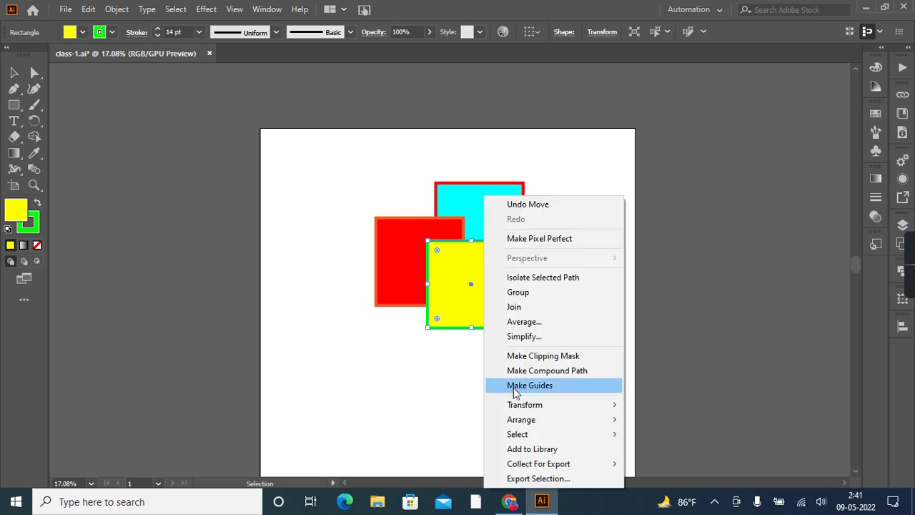
{"action": "mouse_move", "coordinate": [533, 422]}
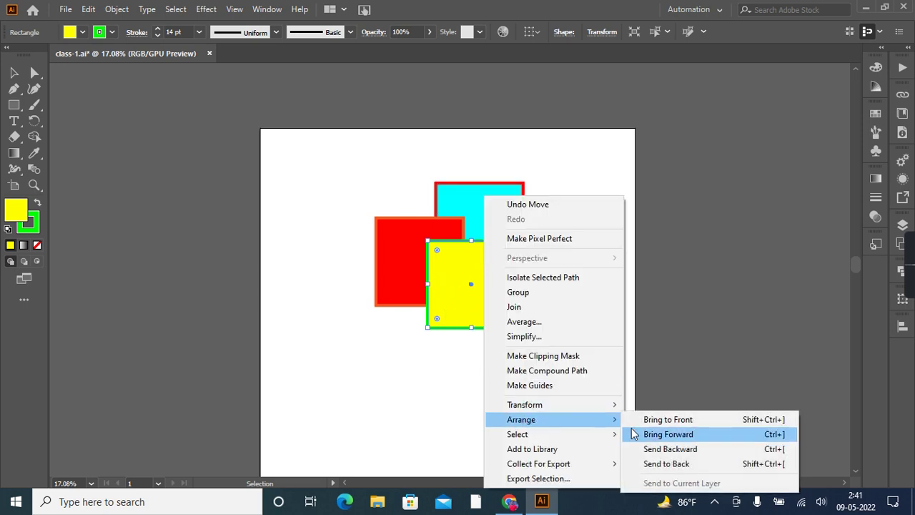
{"action": "left_click", "coordinate": [686, 449]}
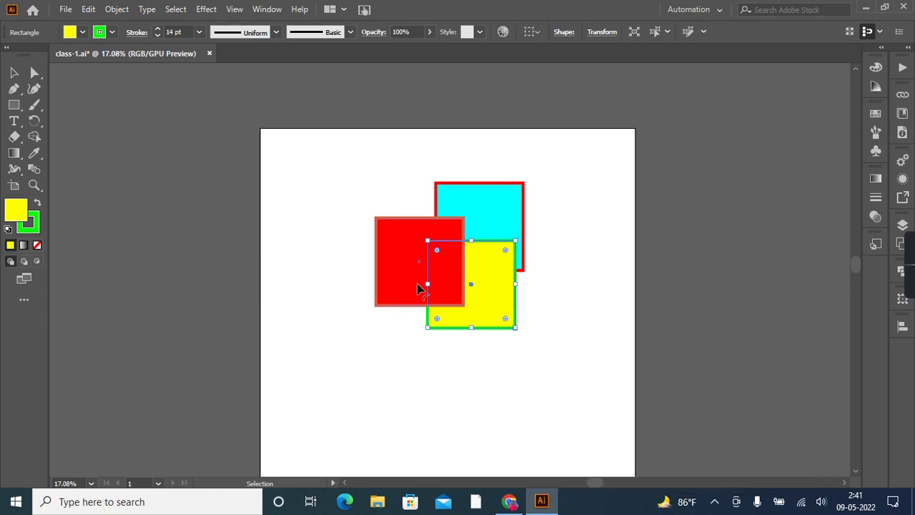
{"action": "left_click", "coordinate": [525, 288]}
- Send the yellow square backward one more level, shifting it up and right so it overlaps only the cyan square
{"action": "left_click_drag", "start_coordinate": [497, 292], "coordinate": [517, 273]}
{"action": "right_click", "coordinate": [516, 272]}
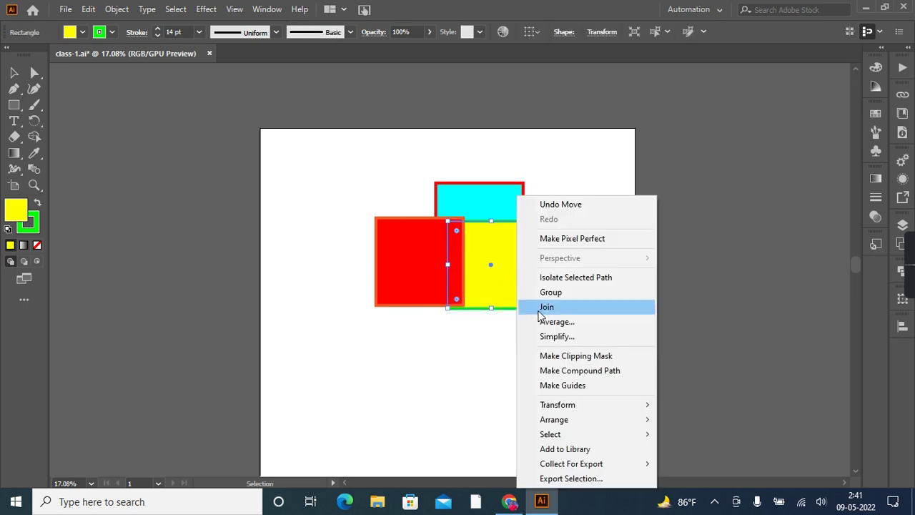
{"action": "mouse_move", "coordinate": [602, 422]}
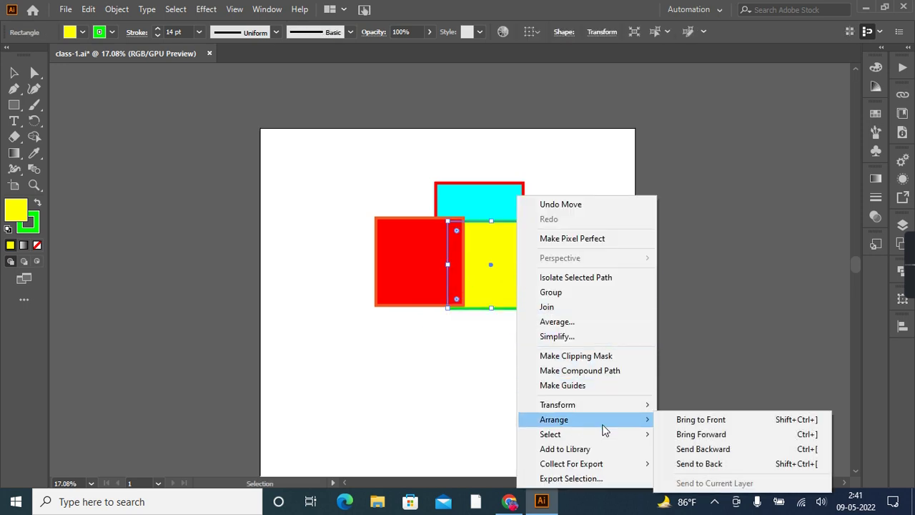
{"action": "left_click", "coordinate": [727, 449]}
{"action": "left_click", "coordinate": [525, 339]}
{"action": "left_click_drag", "start_coordinate": [510, 305], "coordinate": [539, 287]}
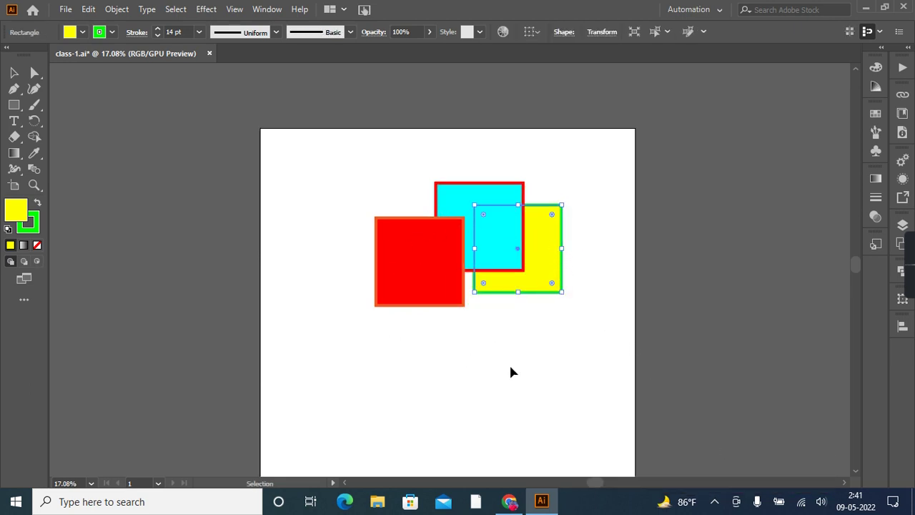
- Bring the yellow square forward one level and shift it down and left until it overlaps the red square's edge
{"action": "right_click", "coordinate": [545, 248]}
{"action": "mouse_move", "coordinate": [604, 420]}
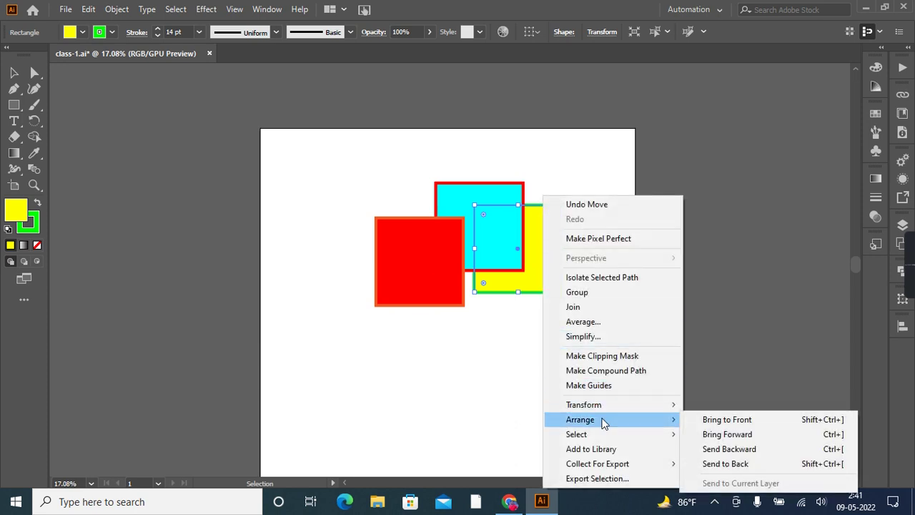
{"action": "left_click", "coordinate": [718, 436]}
{"action": "key", "text": "ctrl+z"}
{"action": "key", "text": "ctrl+shift+z"}
{"action": "left_click_drag", "start_coordinate": [532, 282], "coordinate": [512, 292]}
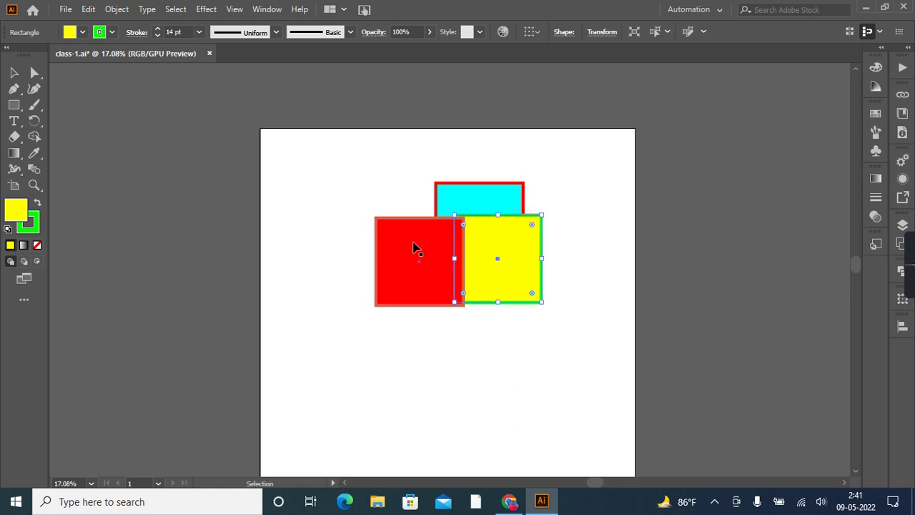
- Bring the yellow square forward one more level and place it over the red square's lower-left corner
{"action": "right_click", "coordinate": [506, 279]}
{"action": "mouse_move", "coordinate": [571, 424]}
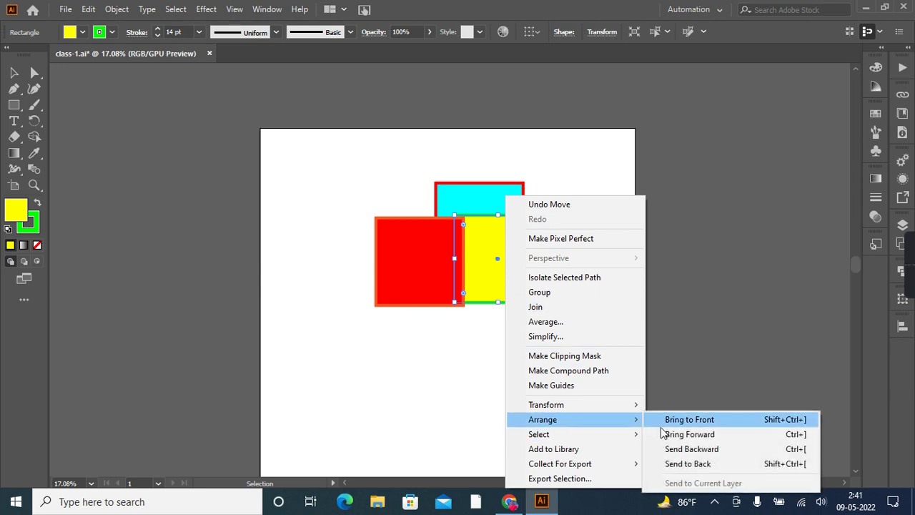
{"action": "left_click", "coordinate": [702, 438]}
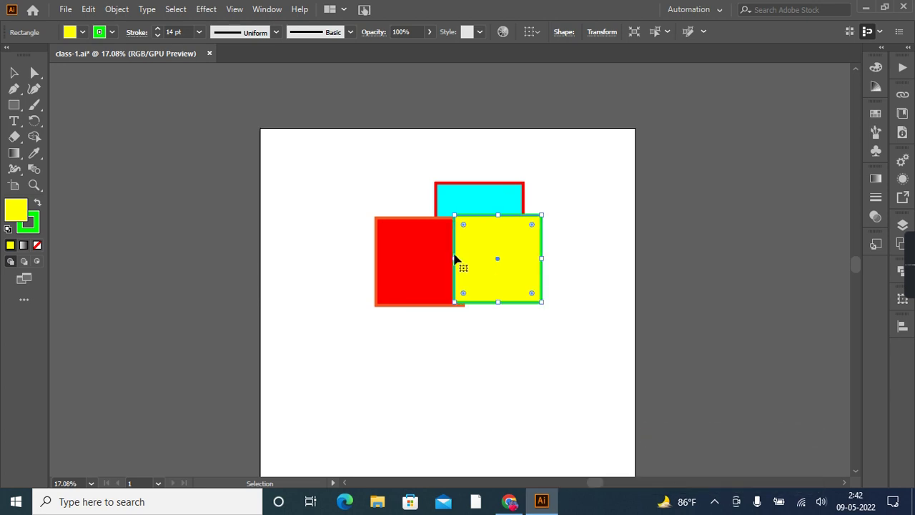
{"action": "left_click_drag", "start_coordinate": [515, 280], "coordinate": [394, 313]}
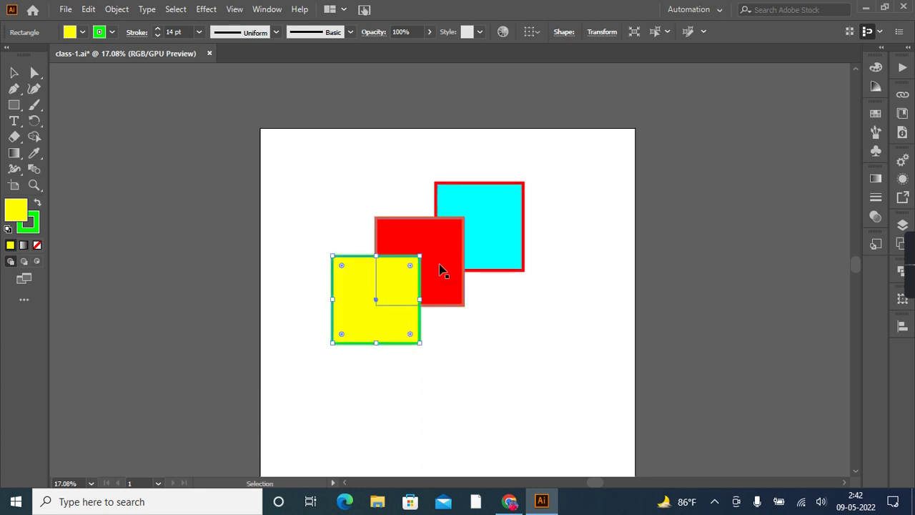
- Move all three squares together slightly to the right on the artboard and clear the selection
{"action": "left_click_drag", "start_coordinate": [359, 179], "coordinate": [491, 373]}
{"action": "left_click_drag", "start_coordinate": [354, 308], "coordinate": [391, 310]}
{"action": "left_click", "coordinate": [483, 379]}
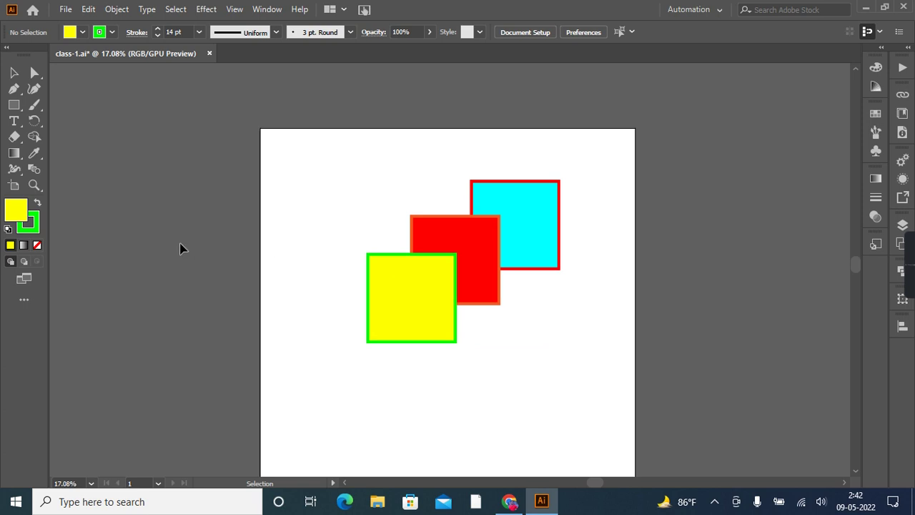
- Separate the squares, placing yellow near the artboard's upper left, red below it and cyan to the right of both
{"action": "left_click_drag", "start_coordinate": [412, 275], "coordinate": [342, 211]}
{"action": "left_click_drag", "start_coordinate": [463, 272], "coordinate": [348, 341]}
{"action": "left_click_drag", "start_coordinate": [519, 239], "coordinate": [475, 288]}
{"action": "left_click", "coordinate": [410, 234]}
{"action": "left_click_drag", "start_coordinate": [356, 212], "coordinate": [366, 204]}
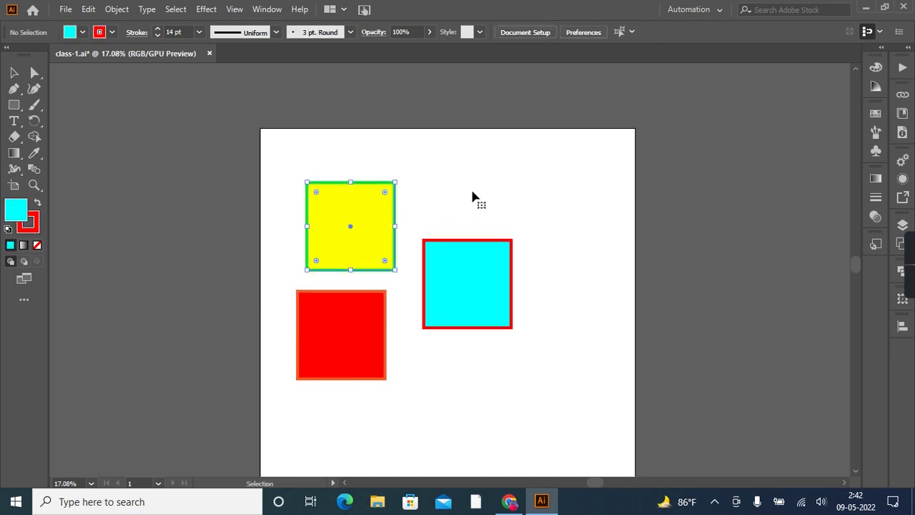
{"action": "left_click", "coordinate": [471, 196]}
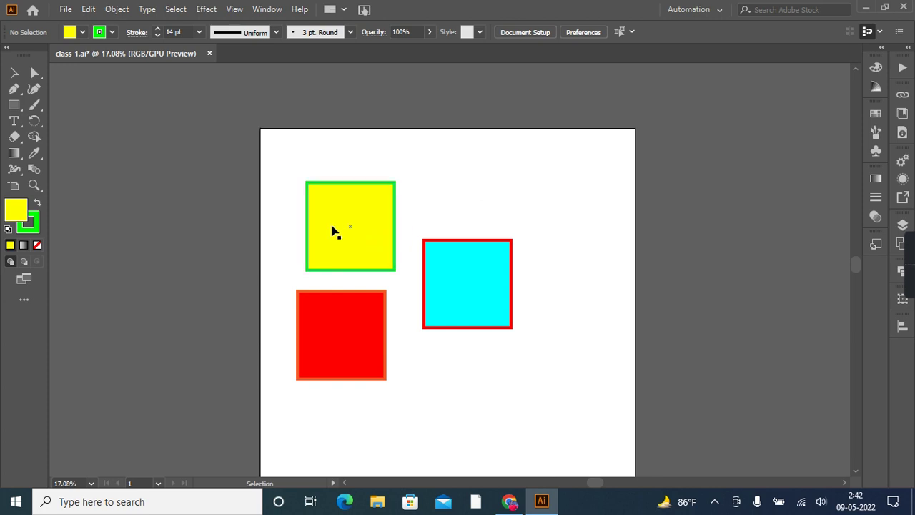
- Move all three squares together past the artboard's left edge, leaving only a sliver of cyan on it
{"action": "left_click_drag", "start_coordinate": [368, 331], "coordinate": [490, 363]}
{"action": "left_click_drag", "start_coordinate": [488, 286], "coordinate": [244, 294]}
{"action": "left_click", "coordinate": [91, 167]}
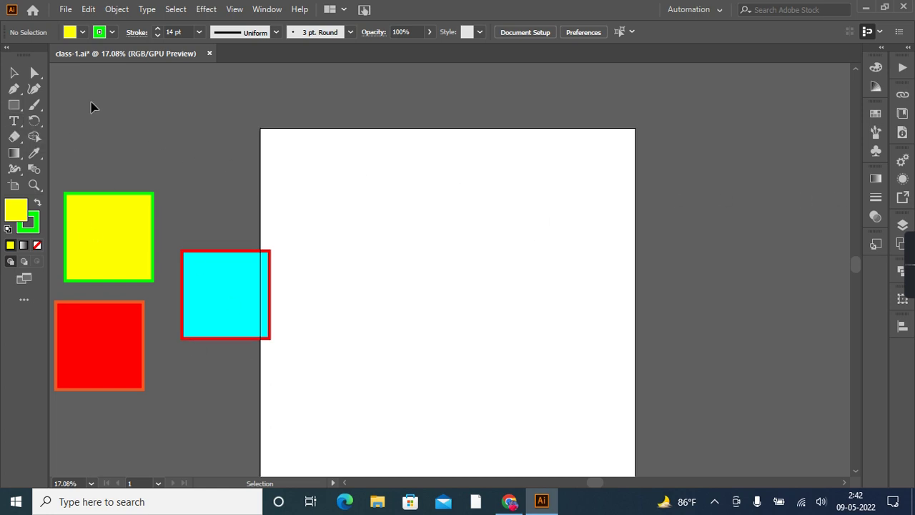
- Add a "Lorem ipsum" point text with the Type tool, enlarge it to about 190 pt and centre it roughly on the artboard
{"action": "left_click", "coordinate": [13, 121]}
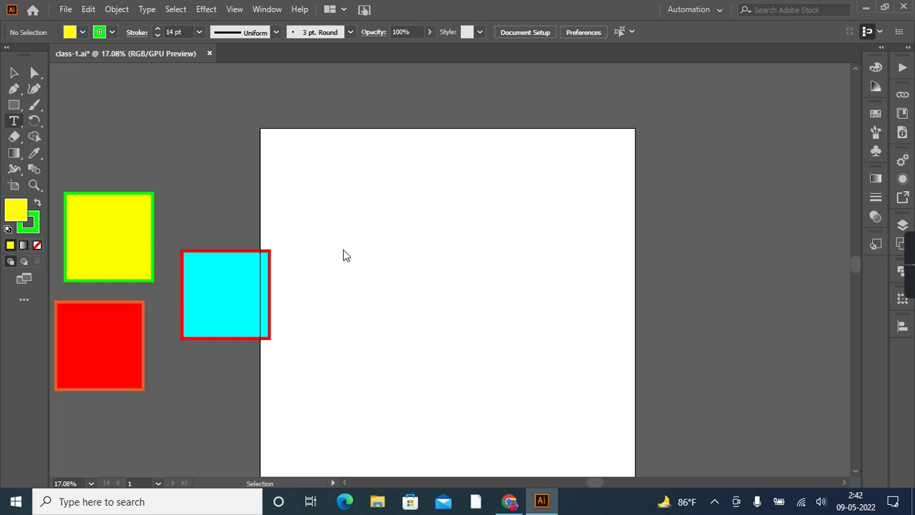
{"action": "left_click", "coordinate": [418, 259]}
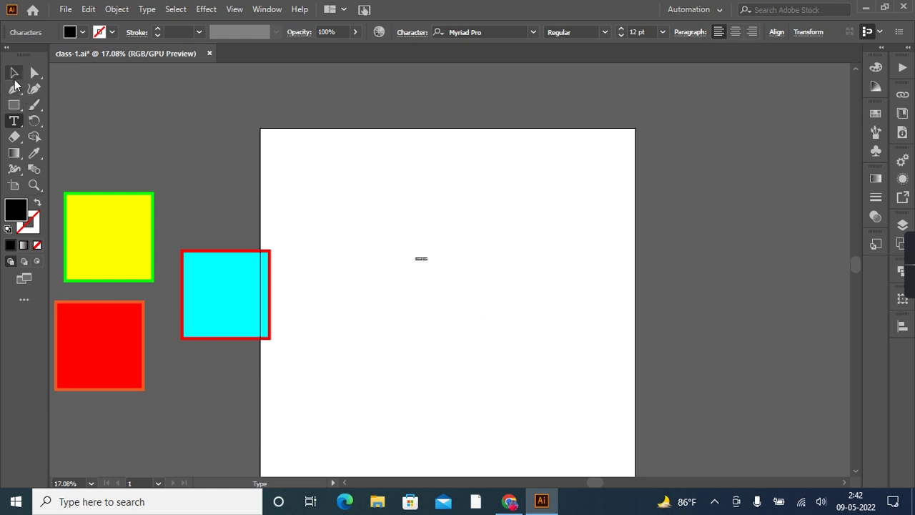
{"action": "left_click", "coordinate": [13, 73]}
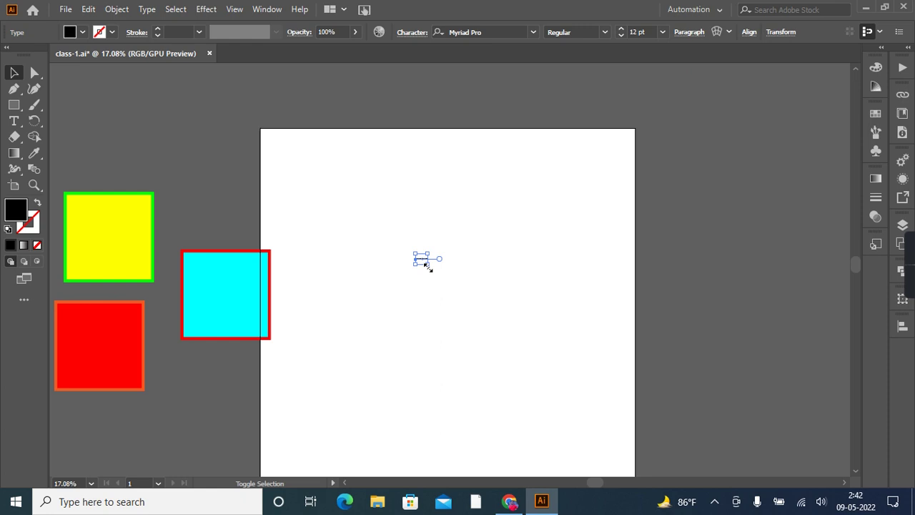
{"action": "left_click_drag", "start_coordinate": [427, 263], "coordinate": [602, 395]}
{"action": "left_click_drag", "start_coordinate": [414, 291], "coordinate": [383, 321]}
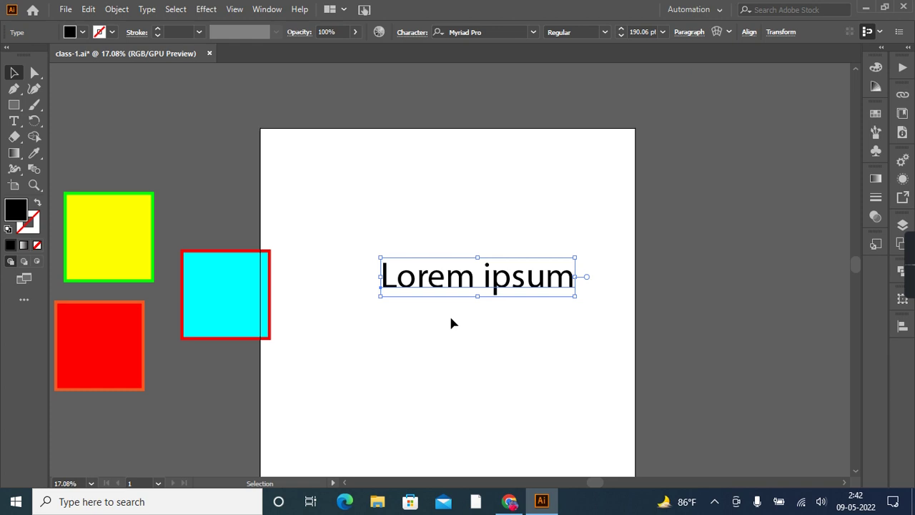
- Shift the "Lorem ipsum" text slightly to the right on the artboard
{"action": "scroll", "coordinate": [451, 324], "scroll_direction": "up", "scroll_amount": 2}
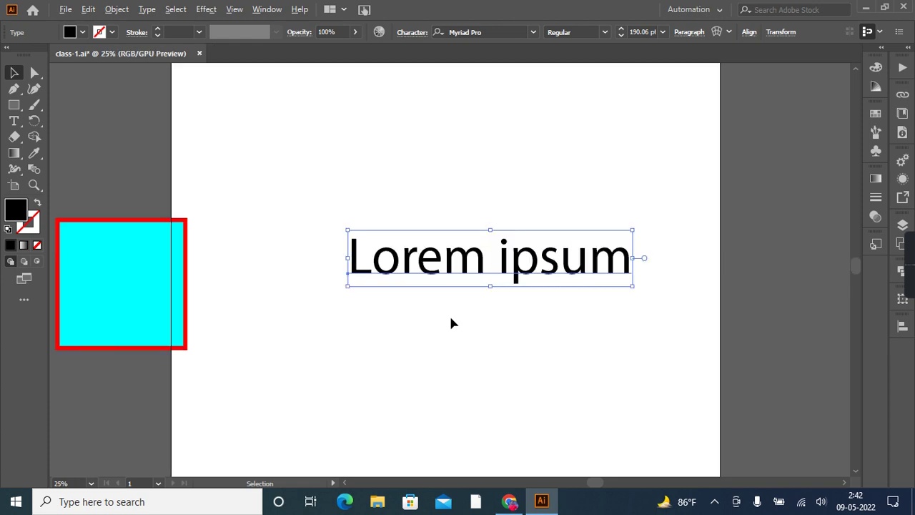
{"action": "left_click", "coordinate": [450, 323]}
{"action": "scroll", "coordinate": [452, 321], "scroll_direction": "right", "scroll_amount": 2}
{"action": "left_click_drag", "start_coordinate": [365, 247], "coordinate": [291, 268]}
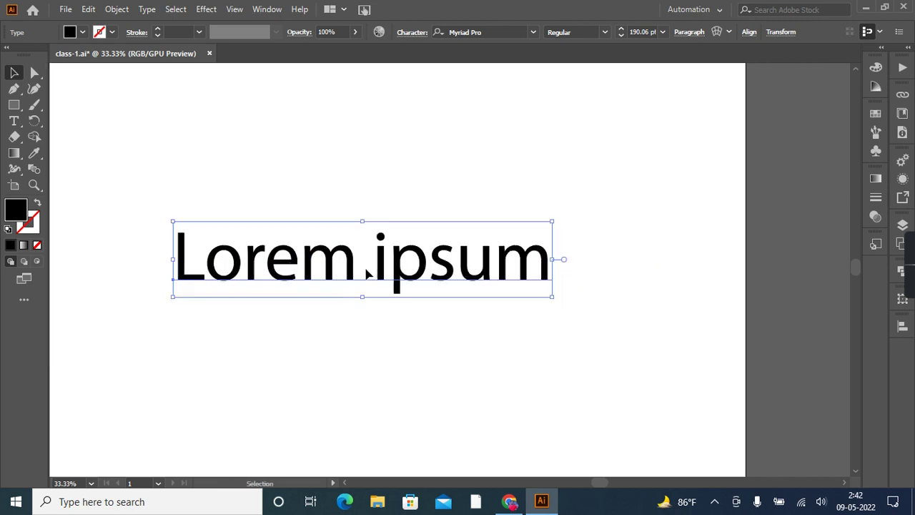
{"action": "left_click_drag", "start_coordinate": [365, 269], "coordinate": [411, 259]}
{"action": "left_click_drag", "start_coordinate": [323, 249], "coordinate": [298, 233]}
{"action": "left_click_drag", "start_coordinate": [539, 257], "coordinate": [544, 285]}
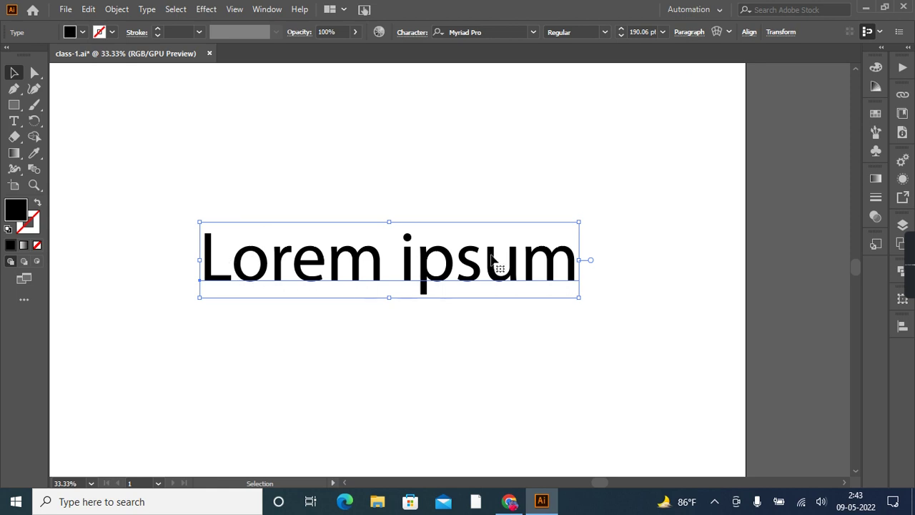
- Delete all the characters of the "Lorem ipsum" placeholder with the Type tool, keeping the text object open for editing
{"action": "left_click", "coordinate": [15, 121]}
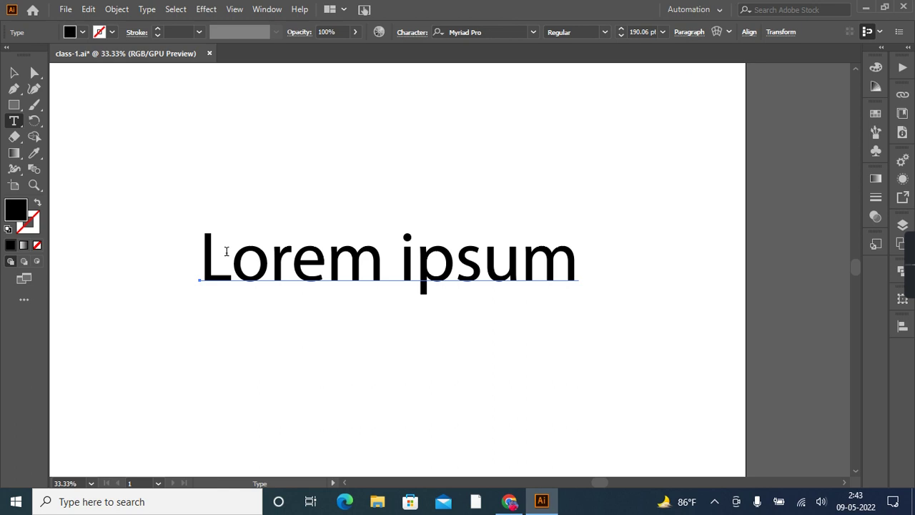
{"action": "left_click", "coordinate": [215, 271]}
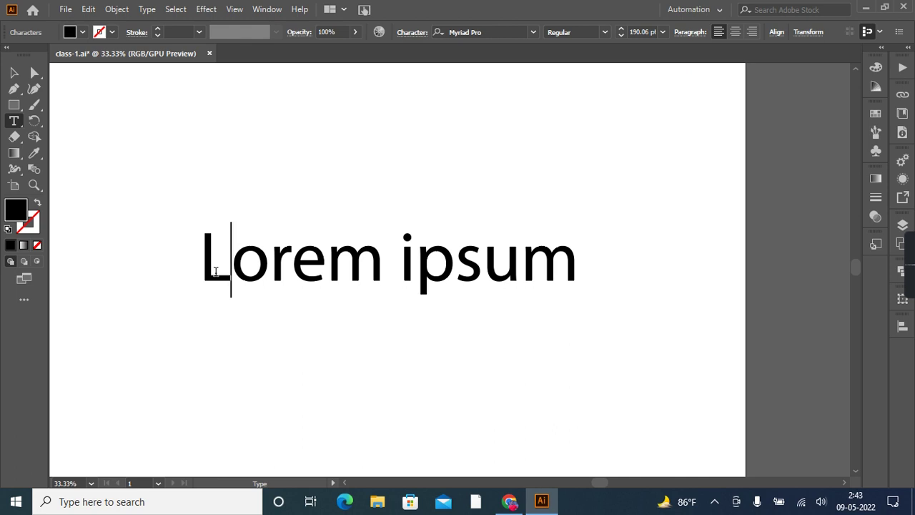
{"action": "key", "text": "Right"}
{"action": "key", "text": "Right"}
{"action": "key", "text": "Right"}
{"action": "key", "text": "Right"}
{"action": "key", "text": "Right"}
{"action": "key", "text": "Right"}
{"action": "key", "text": "Right"}
{"action": "key", "text": "Right"}
{"action": "key", "text": "Right"}
{"action": "key", "text": "Right"}
{"action": "key", "text": "BackSpace"}
{"action": "key", "text": "BackSpace"}
{"action": "key", "text": "BackSpace"}
{"action": "key", "text": "BackSpace"}
{"action": "key", "text": "BackSpace"}
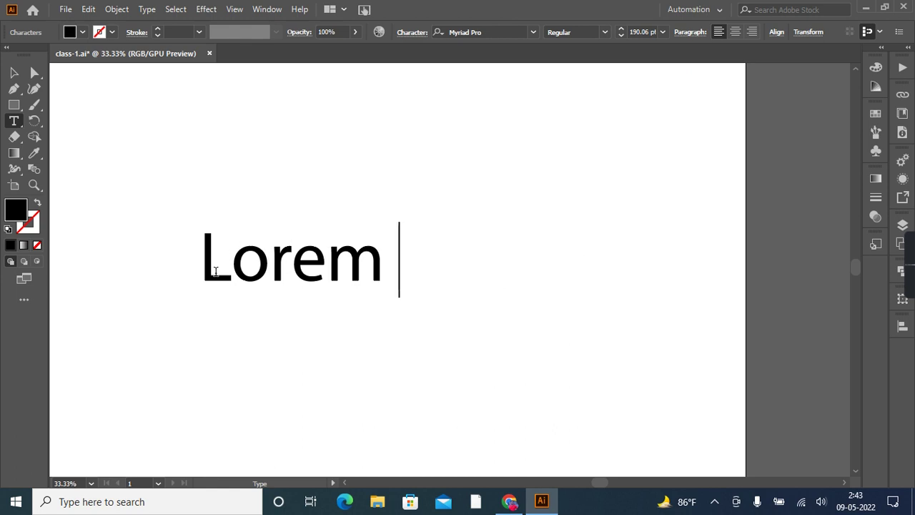
{"action": "key", "text": "BackSpace"}
{"action": "key", "text": "BackSpace"}
{"action": "key", "text": "BackSpace"}
{"action": "key", "text": "BackSpace"}
{"action": "key", "text": "BackSpace"}
{"action": "key", "text": "BackSpace"}
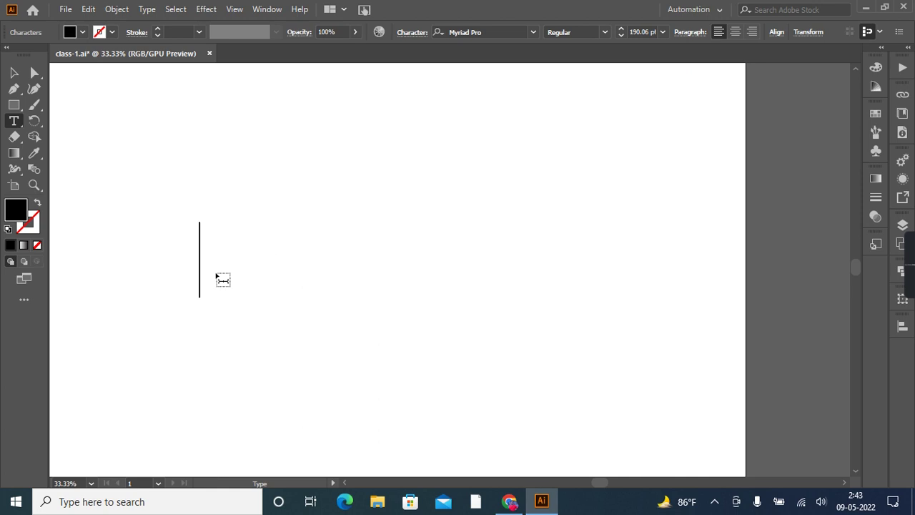
- Enter "adox zone" as the text, and delete the whole wording again
{"action": "type", "text": "adox "}
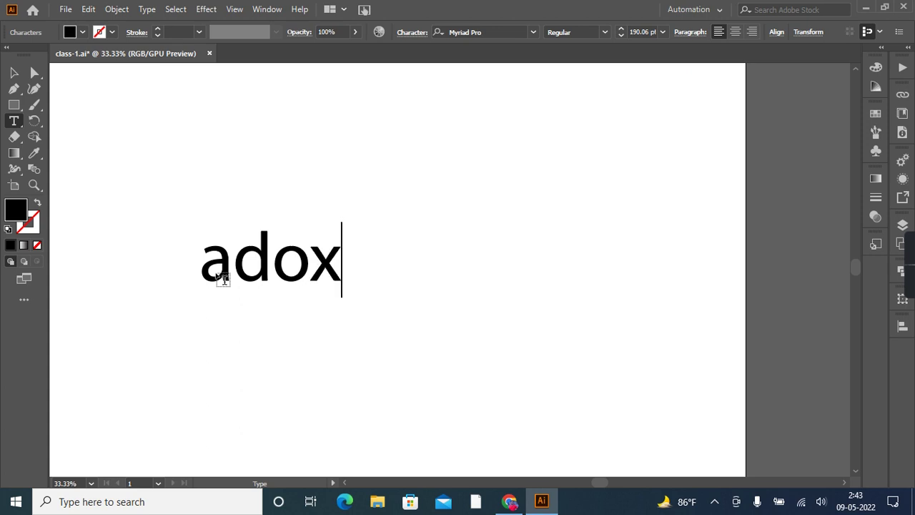
{"action": "type", "text": "zone"}
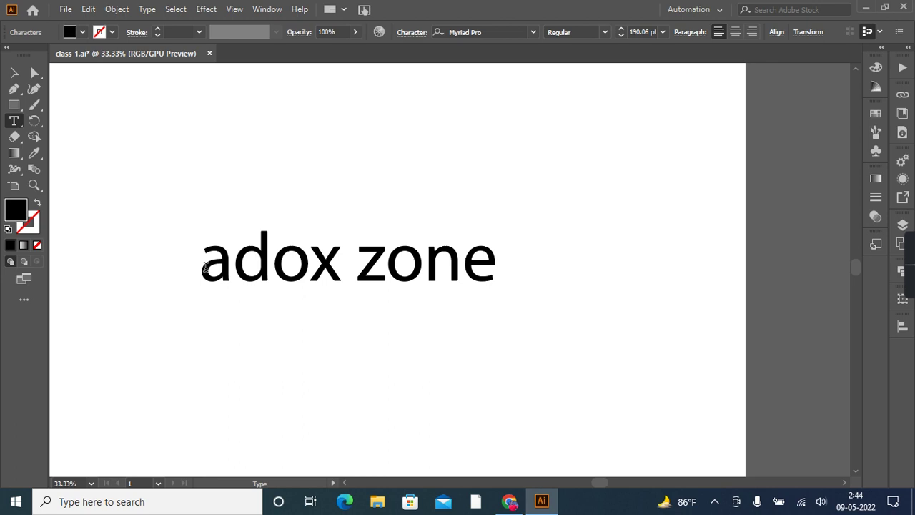
{"action": "left_click_drag", "start_coordinate": [215, 269], "coordinate": [491, 250]}
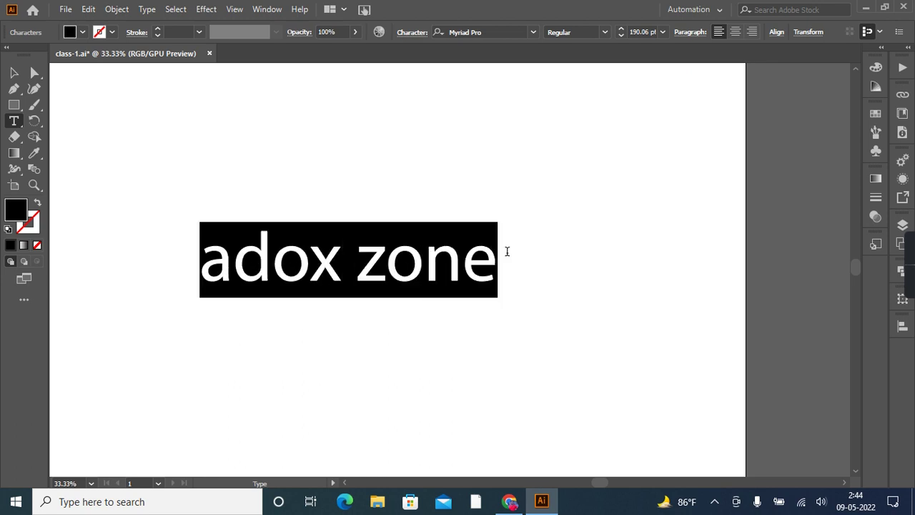
{"action": "key", "text": "BackSpace"}
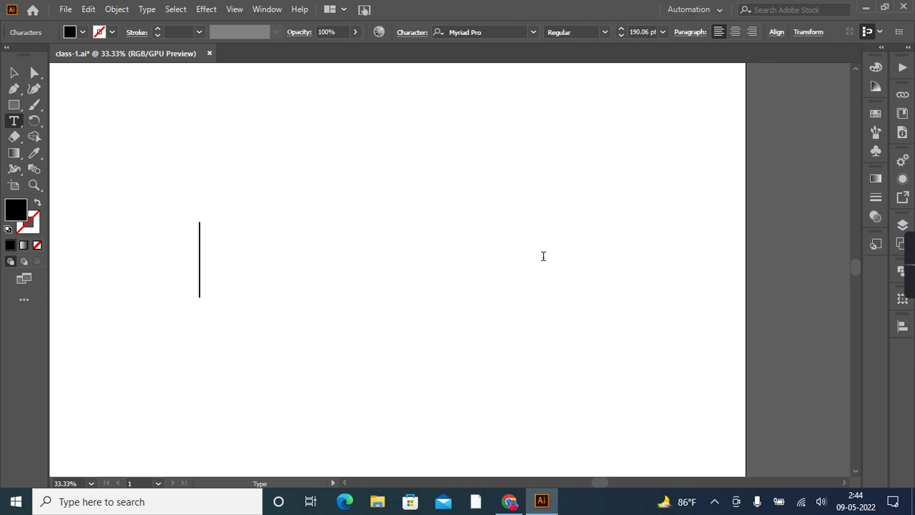
- Enter "adox zone" as the wording of the open text object and finish editing it
{"action": "type", "text": "ad"}
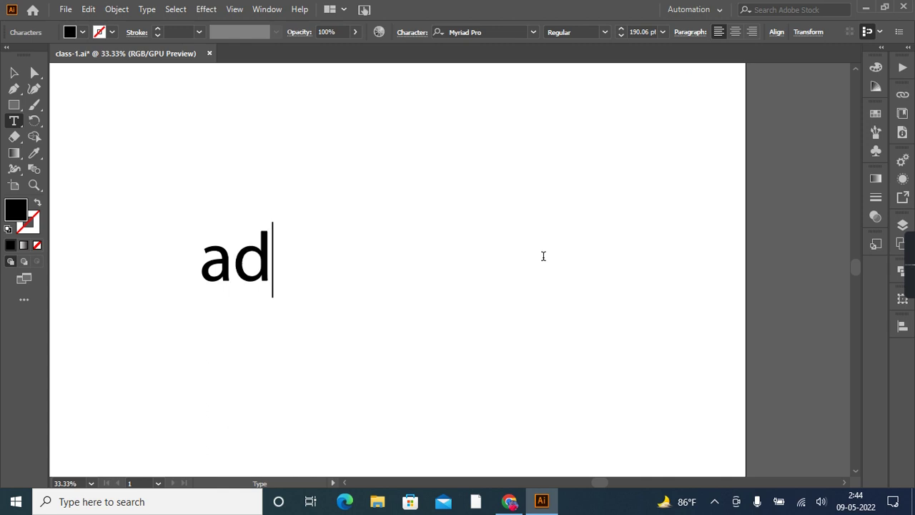
{"action": "type", "text": "ox zone"}
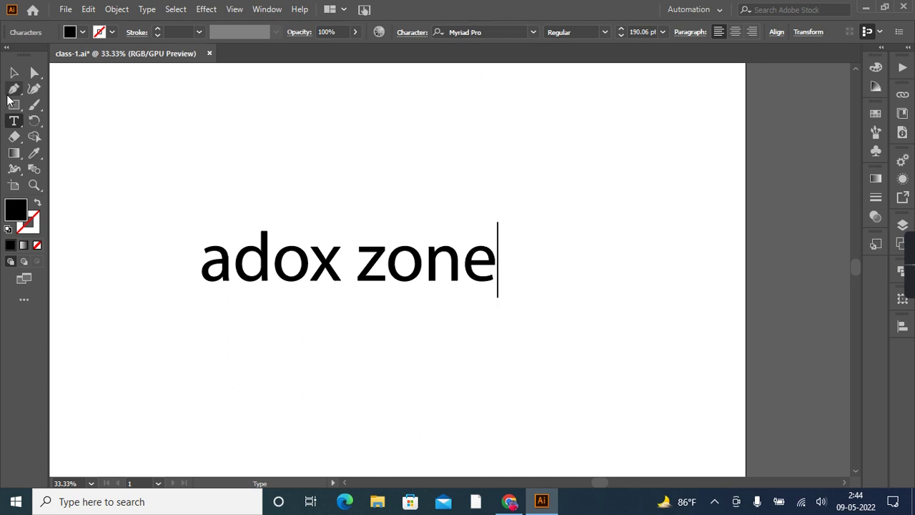
{"action": "left_click", "coordinate": [14, 72]}
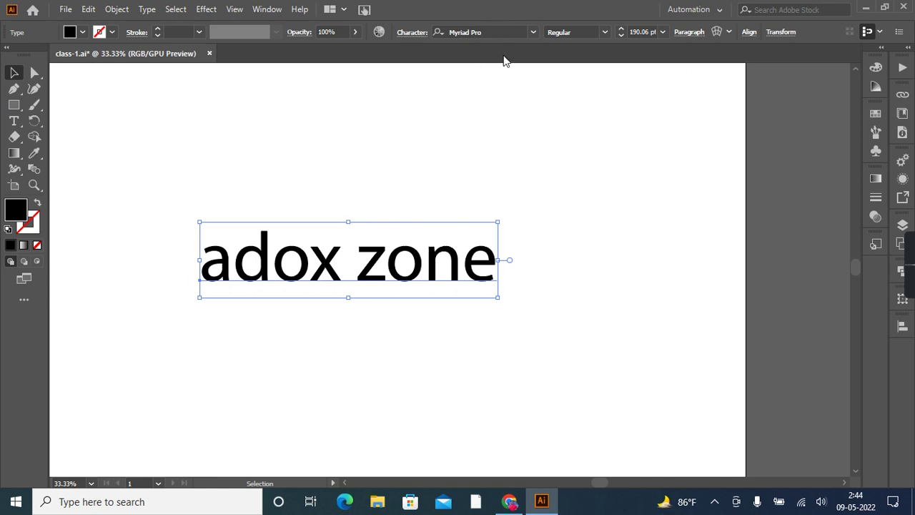
- Browse the available fonts, previewing them on the "adox zone" text, and leave the font list without choosing one
{"action": "left_click", "coordinate": [533, 32]}
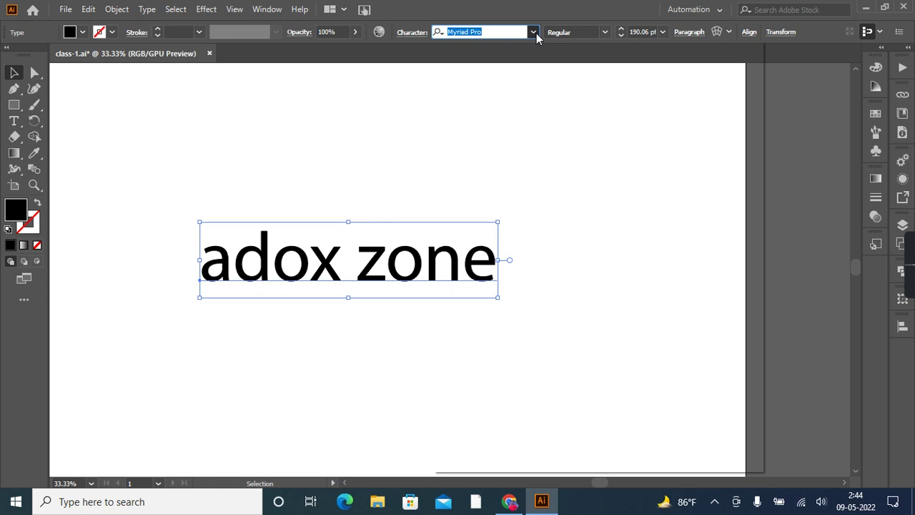
{"action": "left_click", "coordinate": [533, 32]}
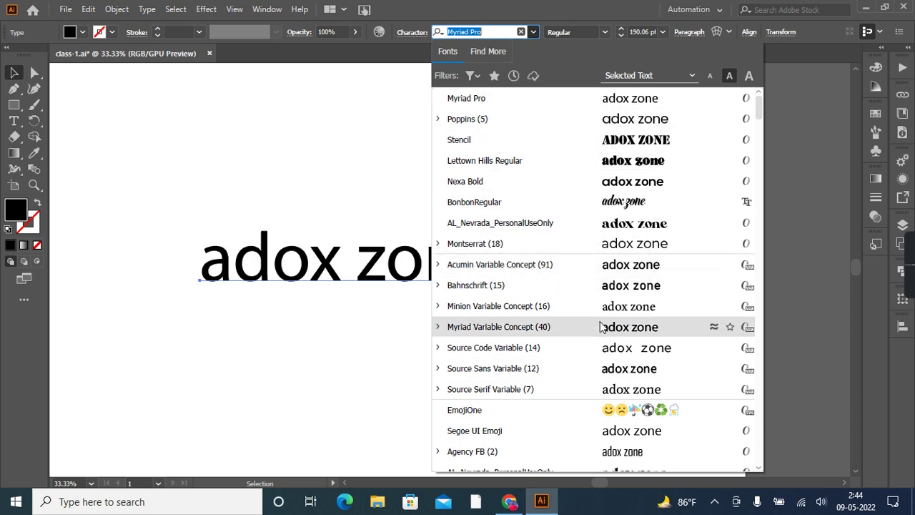
{"action": "scroll", "coordinate": [601, 327], "scroll_direction": "down", "scroll_amount": 3}
{"action": "scroll", "coordinate": [597, 314], "scroll_direction": "down", "scroll_amount": 12}
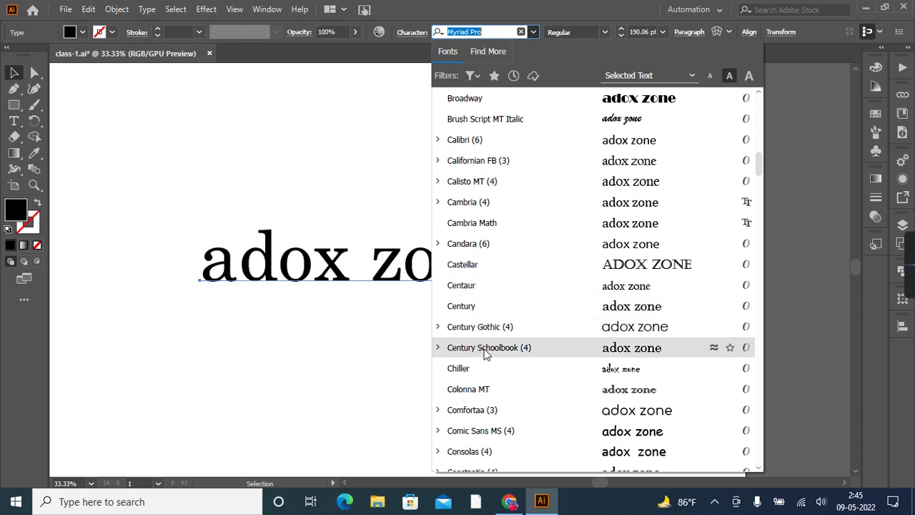
{"action": "scroll", "coordinate": [484, 353], "scroll_direction": "down", "scroll_amount": 4}
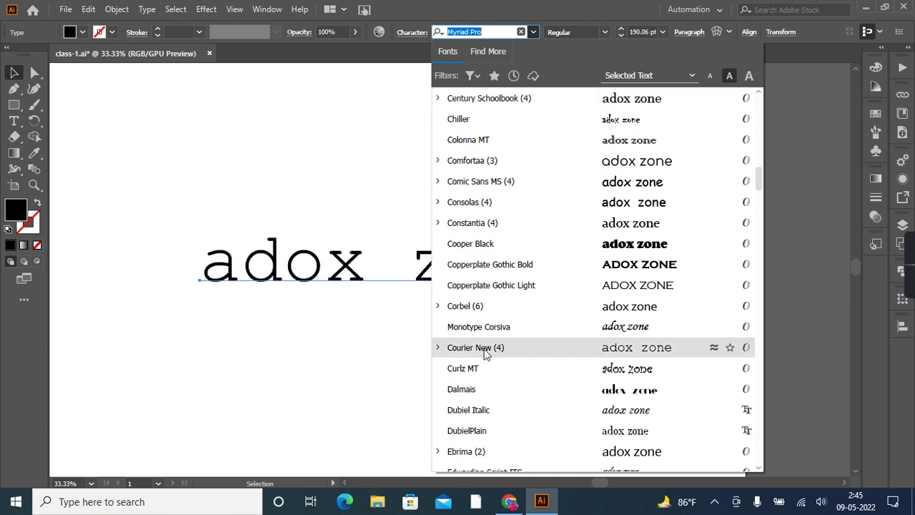
{"action": "scroll", "coordinate": [539, 297], "scroll_direction": "down", "scroll_amount": 10}
{"action": "scroll", "coordinate": [541, 303], "scroll_direction": "up", "scroll_amount": 3}
{"action": "scroll", "coordinate": [541, 303], "scroll_direction": "up", "scroll_amount": 4}
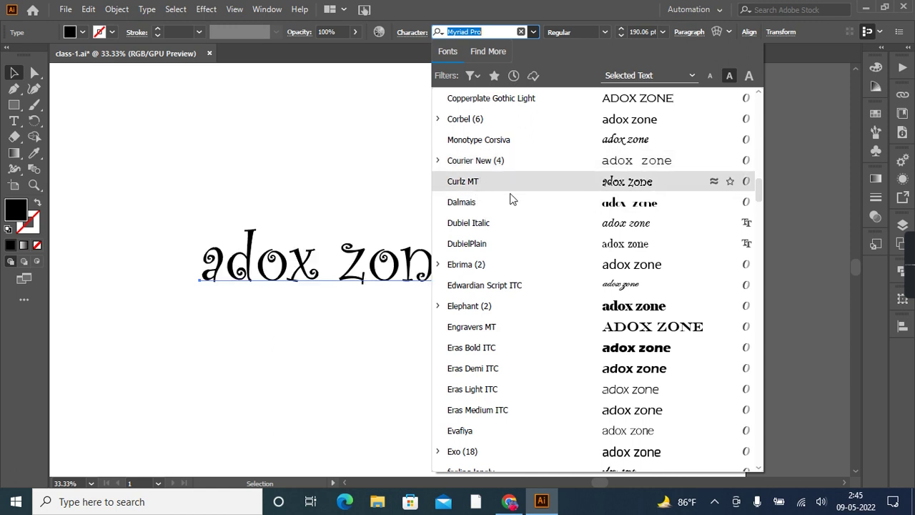
{"action": "scroll", "coordinate": [481, 284], "scroll_direction": "down", "scroll_amount": 9}
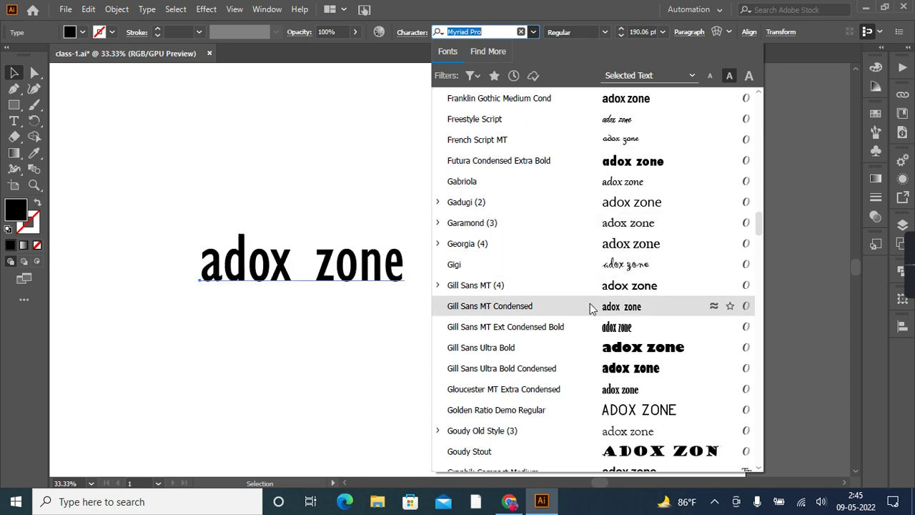
{"action": "scroll", "coordinate": [590, 307], "scroll_direction": "down", "scroll_amount": 3}
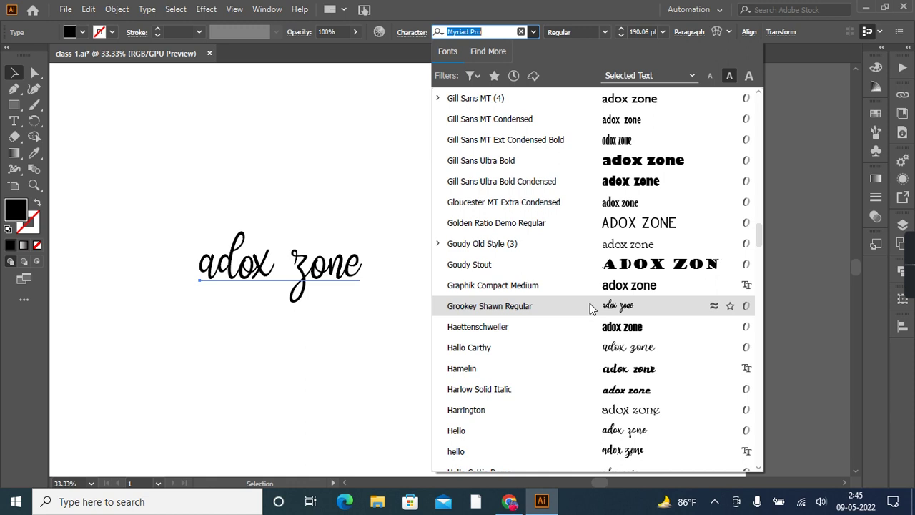
{"action": "scroll", "coordinate": [591, 307], "scroll_direction": "down", "scroll_amount": 2}
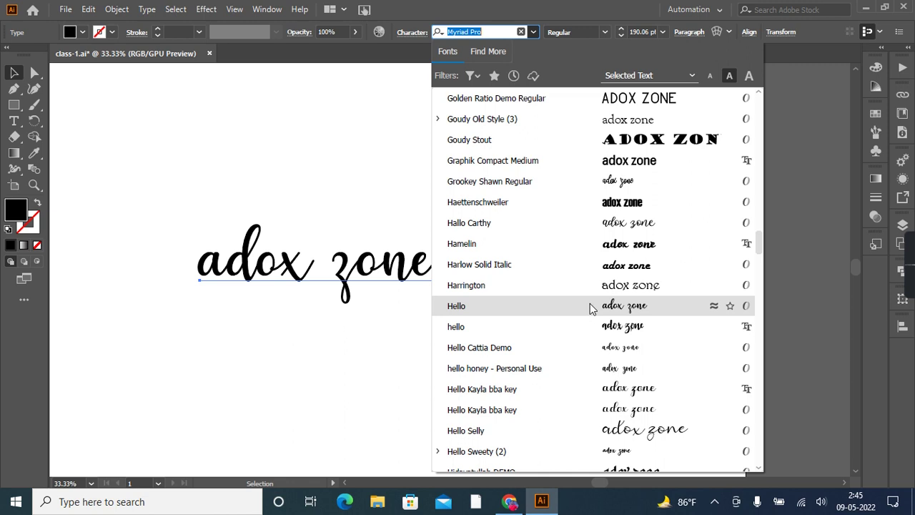
{"action": "scroll", "coordinate": [590, 307], "scroll_direction": "down", "scroll_amount": 7}
{"action": "scroll", "coordinate": [590, 308], "scroll_direction": "down", "scroll_amount": 3}
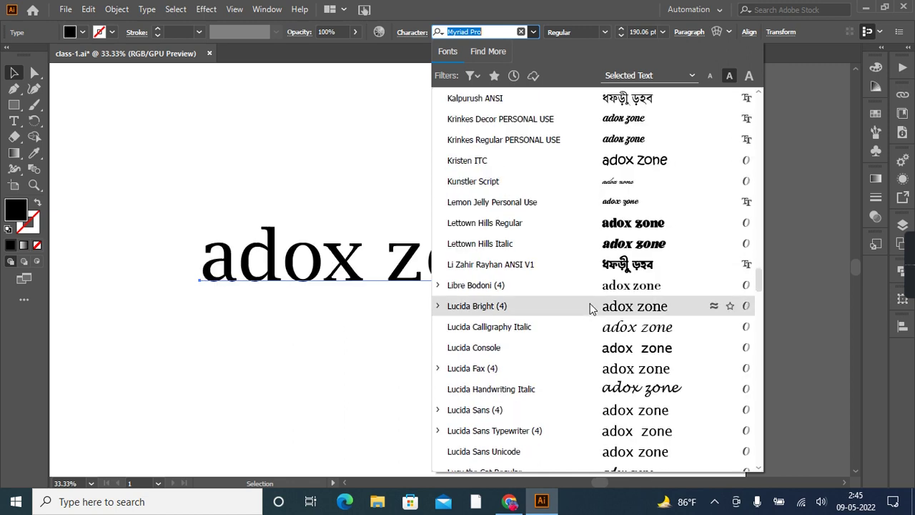
{"action": "scroll", "coordinate": [591, 308], "scroll_direction": "down", "scroll_amount": 9}
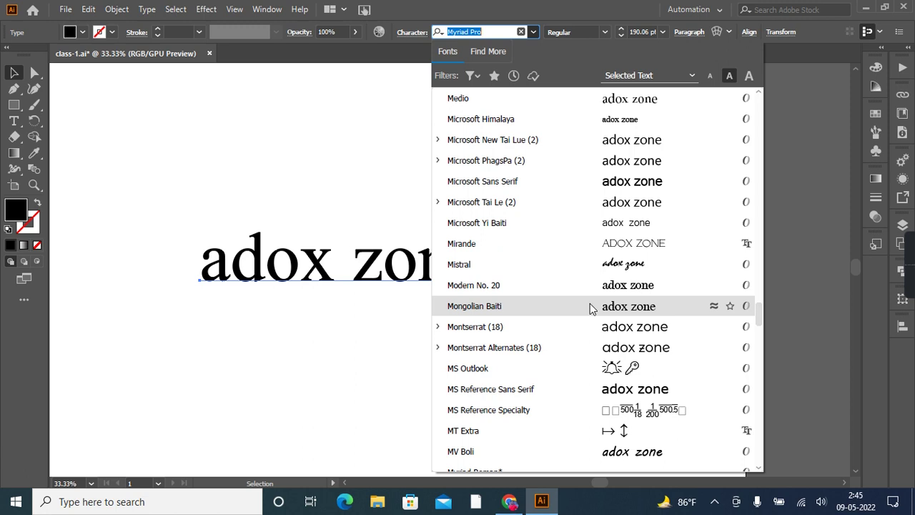
{"action": "scroll", "coordinate": [589, 303], "scroll_direction": "down", "scroll_amount": 3}
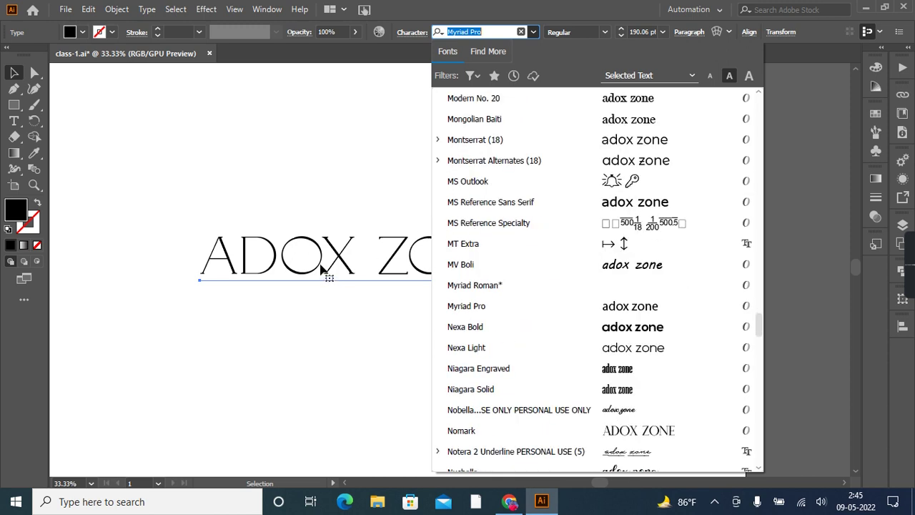
{"action": "left_click", "coordinate": [322, 268]}
- Delete "zone" and the space before it from the text, and reposition the text object farther up and to the right
{"action": "left_click_drag", "start_coordinate": [310, 275], "coordinate": [340, 263]}
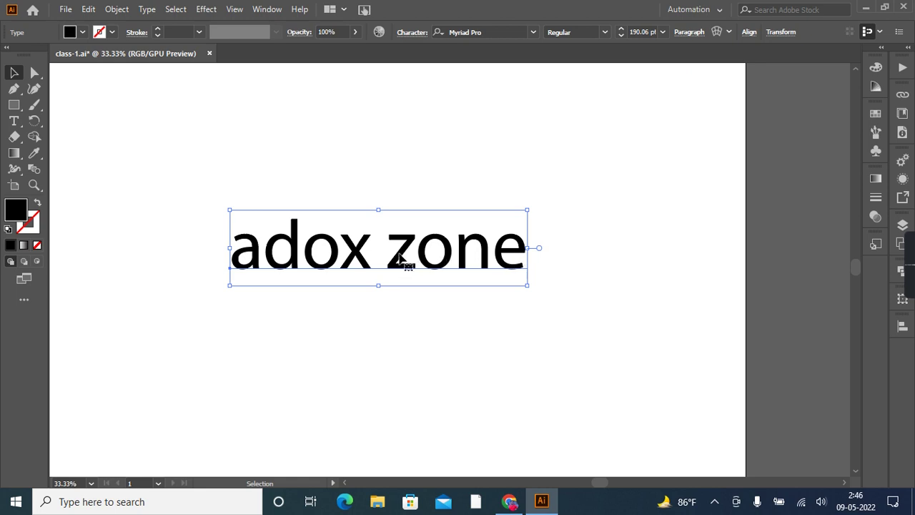
{"action": "left_click", "coordinate": [15, 121]}
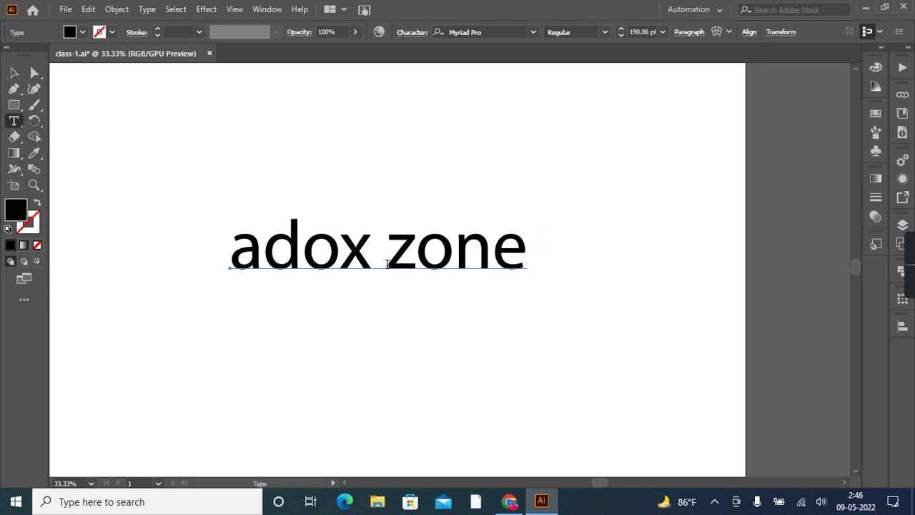
{"action": "left_click_drag", "start_coordinate": [386, 263], "coordinate": [517, 262]}
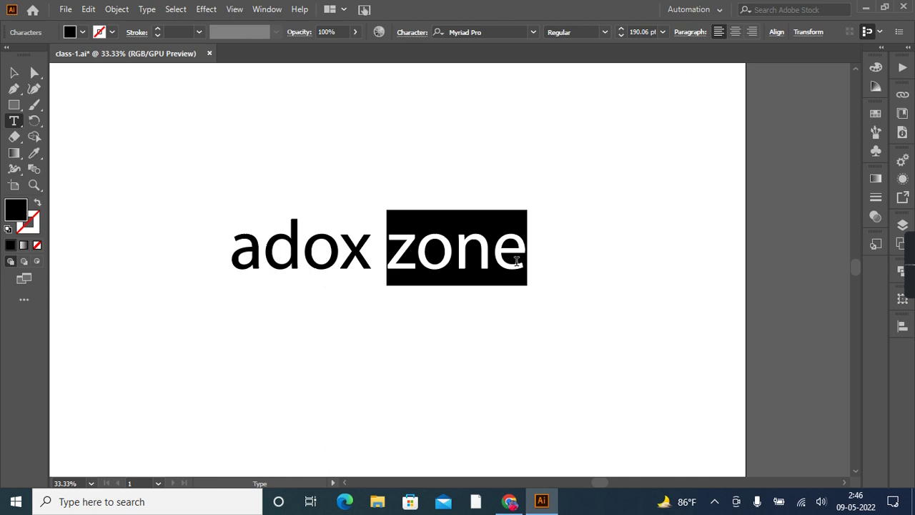
{"action": "key", "text": "BackSpace"}
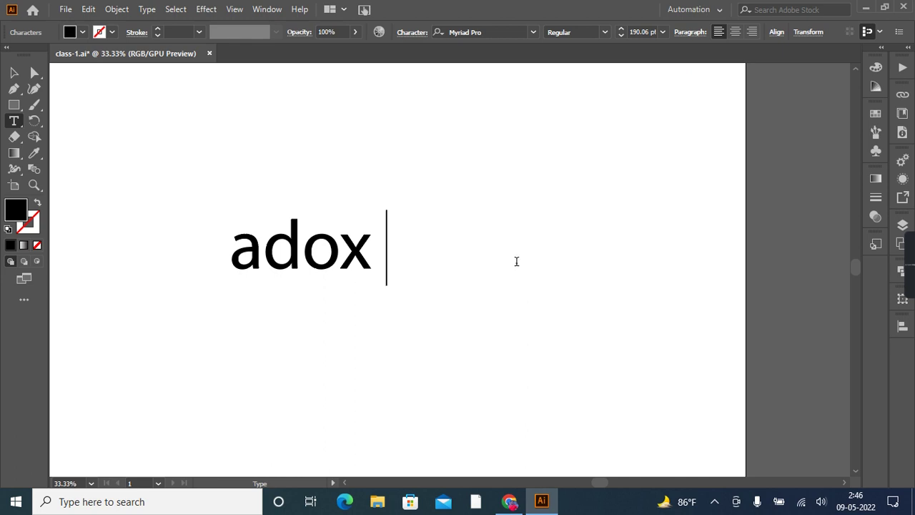
{"action": "key", "text": "BackSpace"}
{"action": "left_click", "coordinate": [13, 72]}
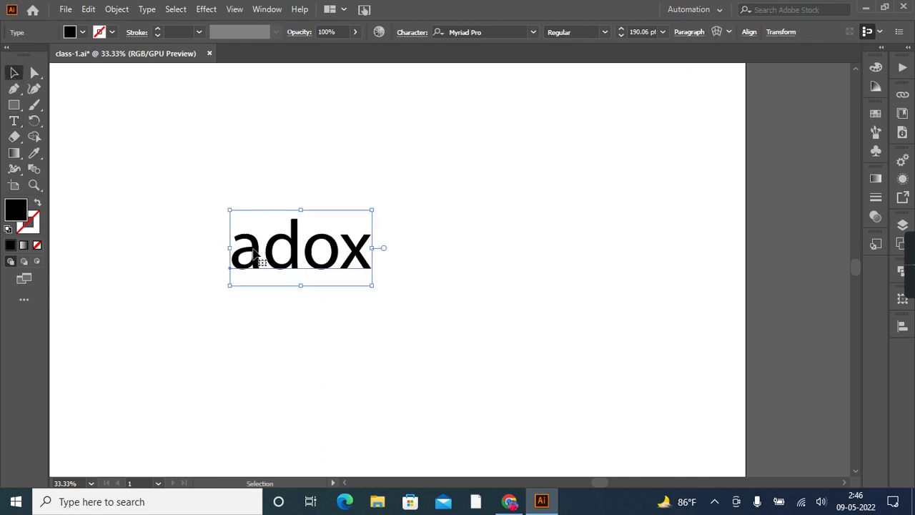
{"action": "left_click_drag", "start_coordinate": [293, 241], "coordinate": [357, 205]}
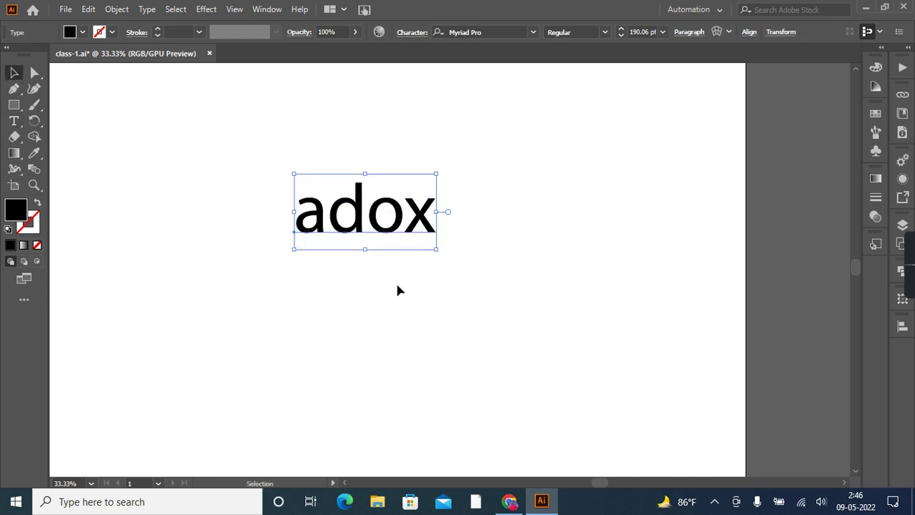
- Set the fill colour of the "adox" text to the bright blue #1510f9
{"action": "double_click", "coordinate": [18, 214]}
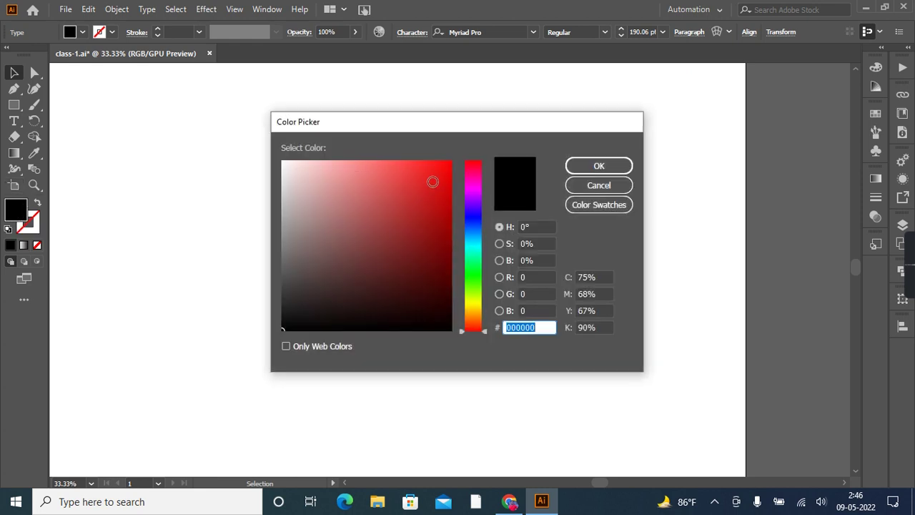
{"action": "left_click", "coordinate": [335, 214]}
{"action": "left_click", "coordinate": [384, 246]}
{"action": "left_click", "coordinate": [423, 186]}
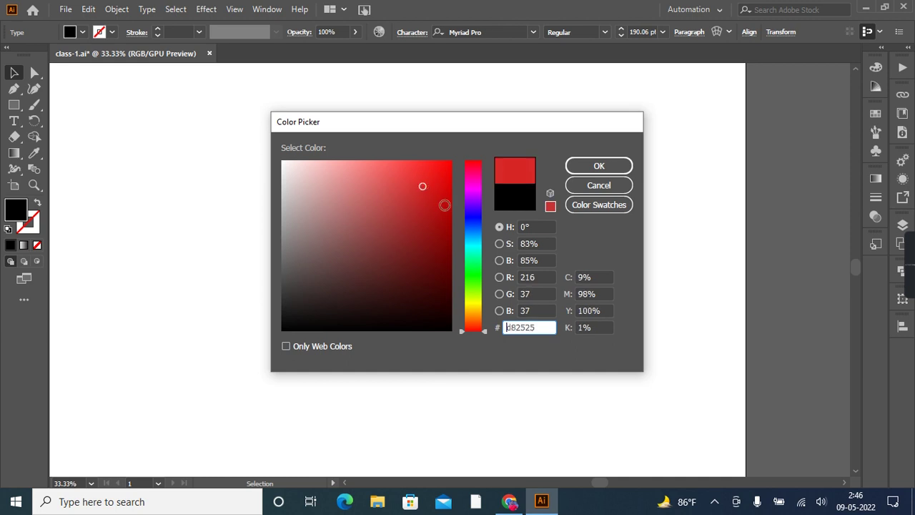
{"action": "left_click_drag", "start_coordinate": [468, 226], "coordinate": [475, 197]}
{"action": "left_click", "coordinate": [479, 214]}
{"action": "left_click", "coordinate": [445, 171]}
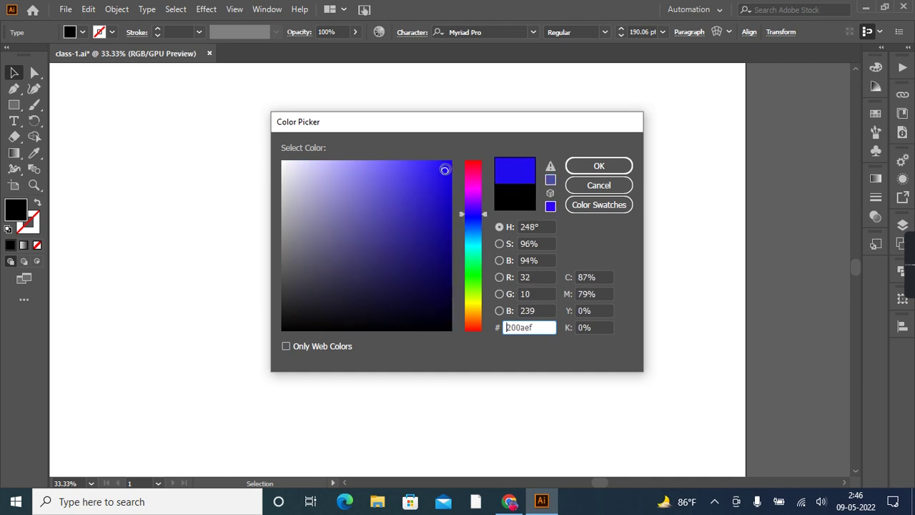
{"action": "left_click", "coordinate": [472, 222]}
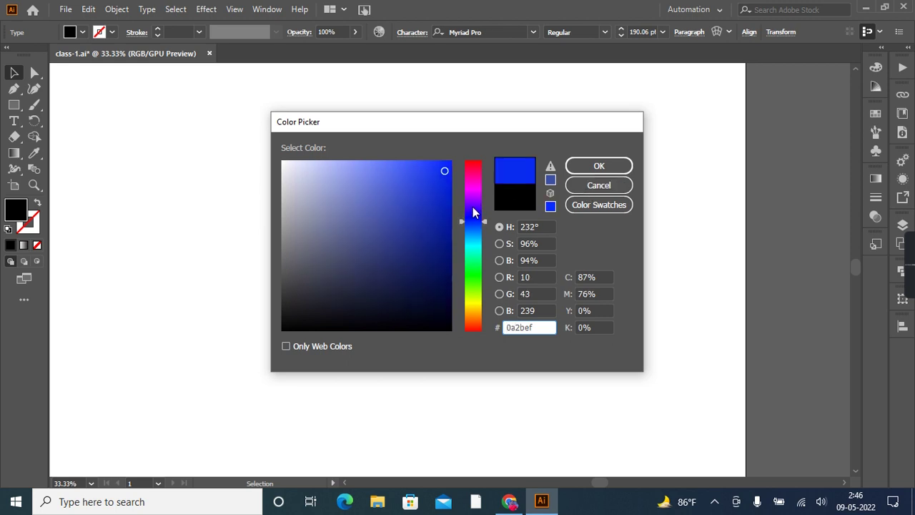
{"action": "left_click", "coordinate": [473, 206]}
{"action": "left_click", "coordinate": [441, 169]}
{"action": "left_click", "coordinate": [446, 175]}
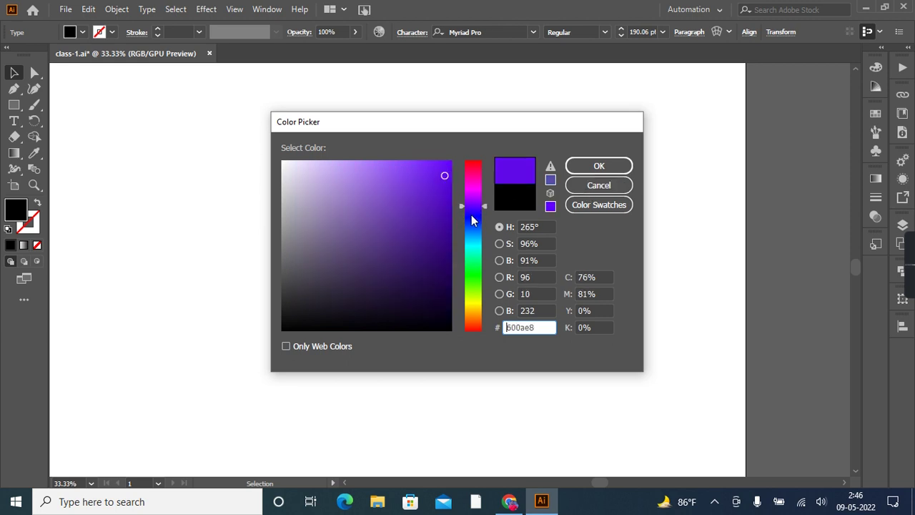
{"action": "left_click", "coordinate": [472, 216]}
{"action": "left_click", "coordinate": [441, 165]}
{"action": "left_click", "coordinate": [586, 166]}
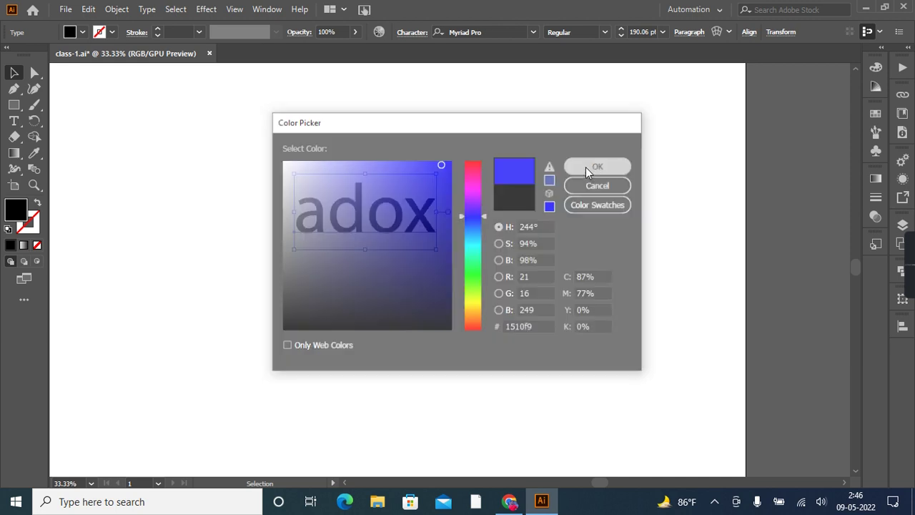
- Move the "adox" text down and to the left, and place the text cursor briefly after its last letter
{"action": "left_click_drag", "start_coordinate": [349, 226], "coordinate": [349, 262]}
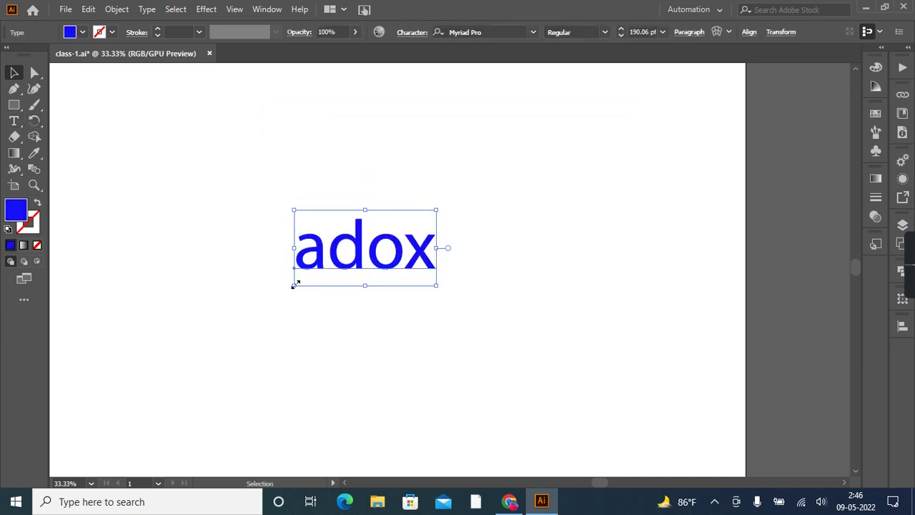
{"action": "left_click_drag", "start_coordinate": [431, 278], "coordinate": [379, 280]}
{"action": "left_click", "coordinate": [13, 121]}
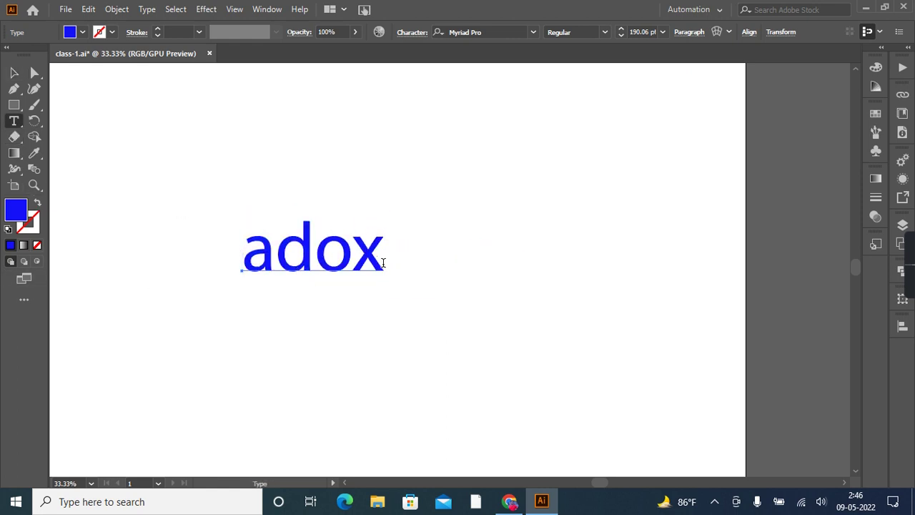
{"action": "left_click", "coordinate": [381, 265]}
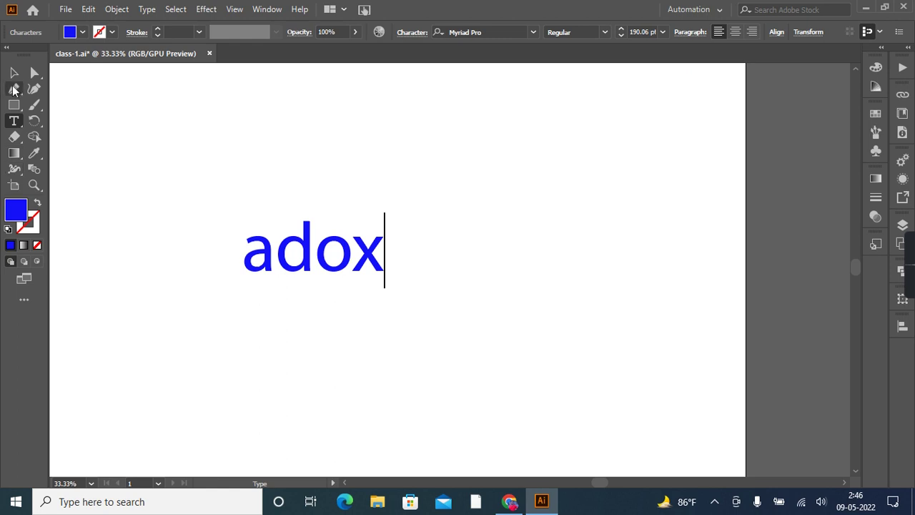
{"action": "left_click", "coordinate": [14, 72]}
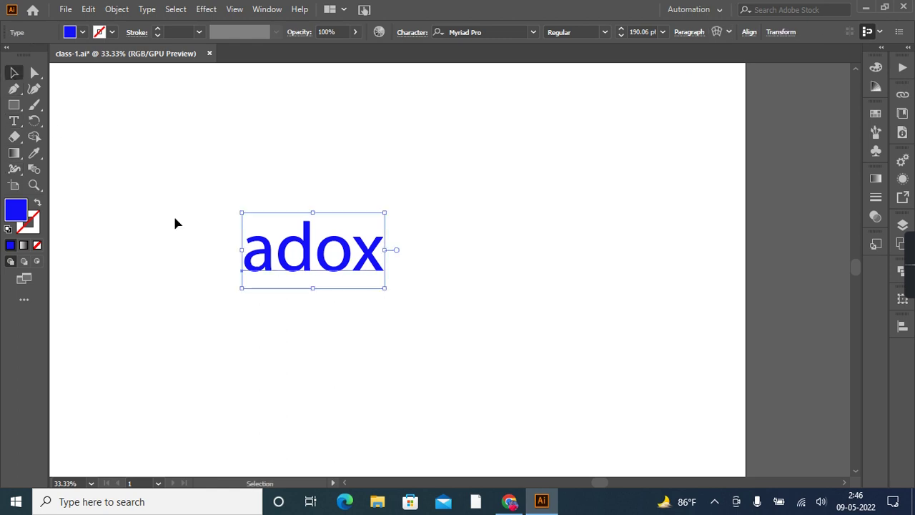
- Change the fill colour of the "adox" text to a magenta-purple
{"action": "double_click", "coordinate": [17, 211]}
{"action": "left_click", "coordinate": [473, 184]}
{"action": "left_click", "coordinate": [429, 198]}
{"action": "left_click", "coordinate": [599, 166]}
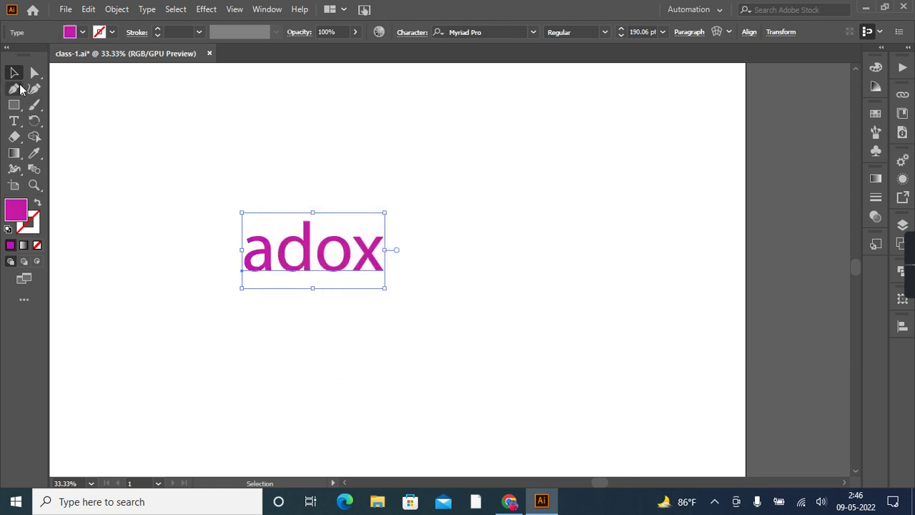